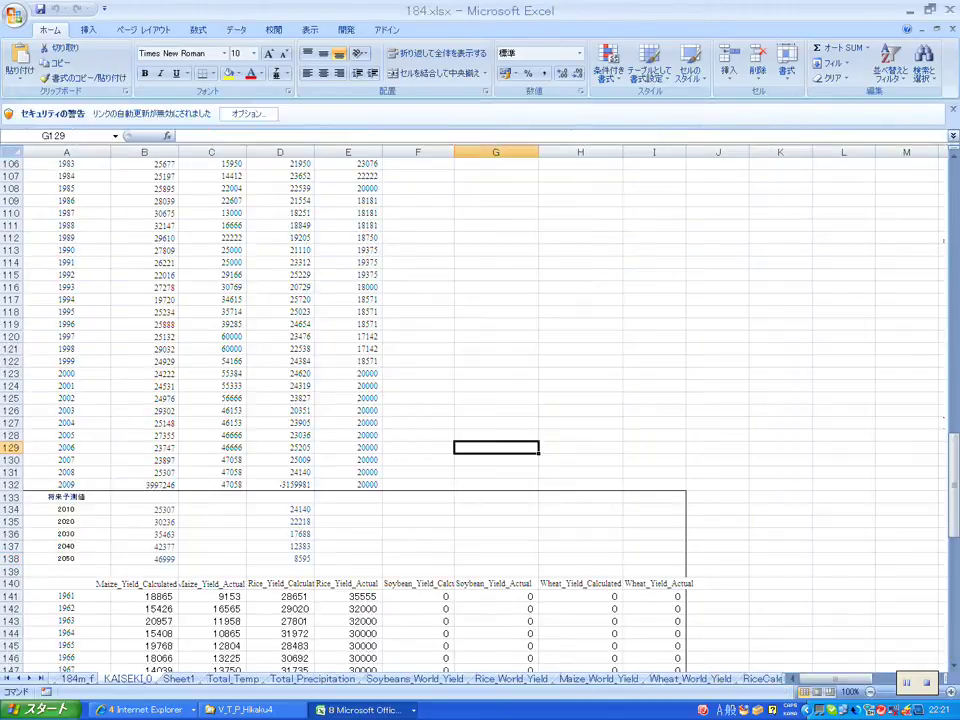
Run a multiple regression on KAISEKI_0 with objective range C1:C43, explanatory range F1:H43, 99% interval estimation and output to a new sheet.
scroll(480, 415, up, 20)
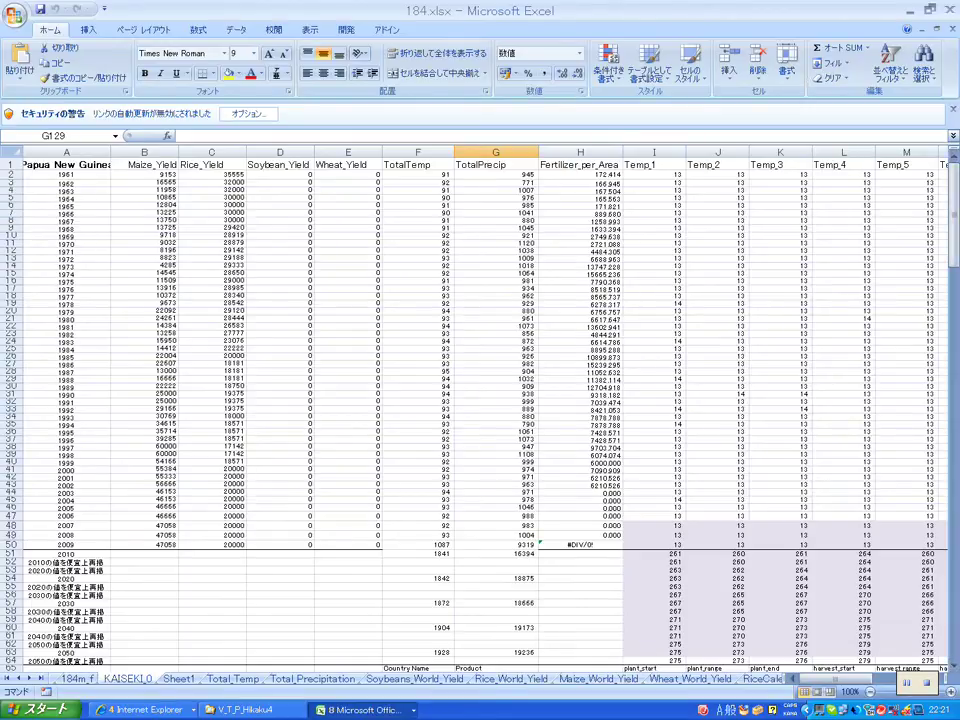
click(387, 29)
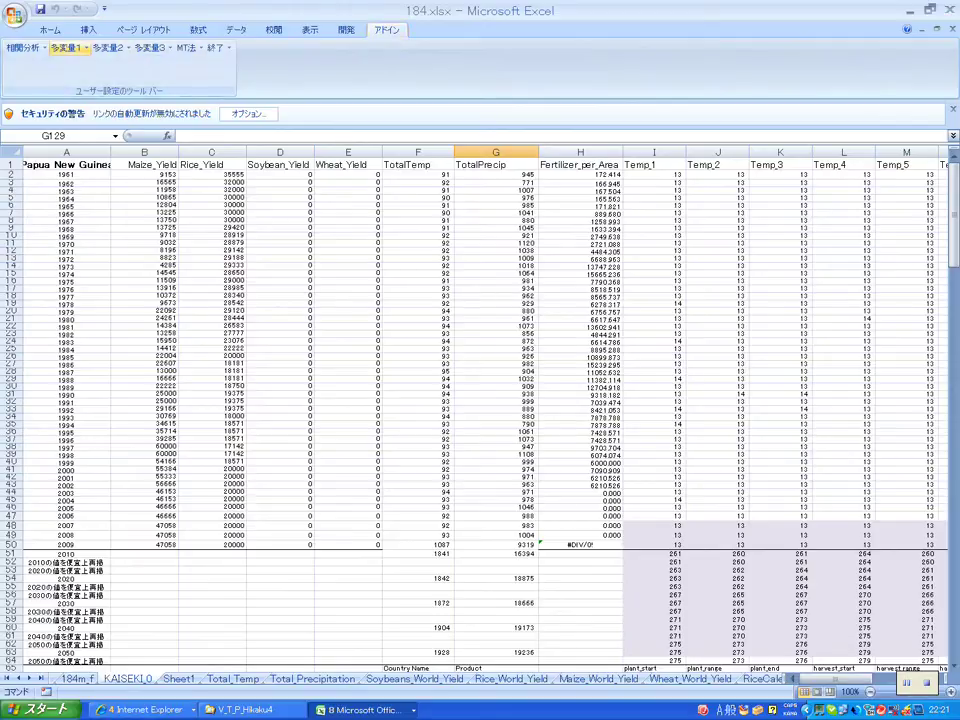
click(68, 47)
click(93, 94)
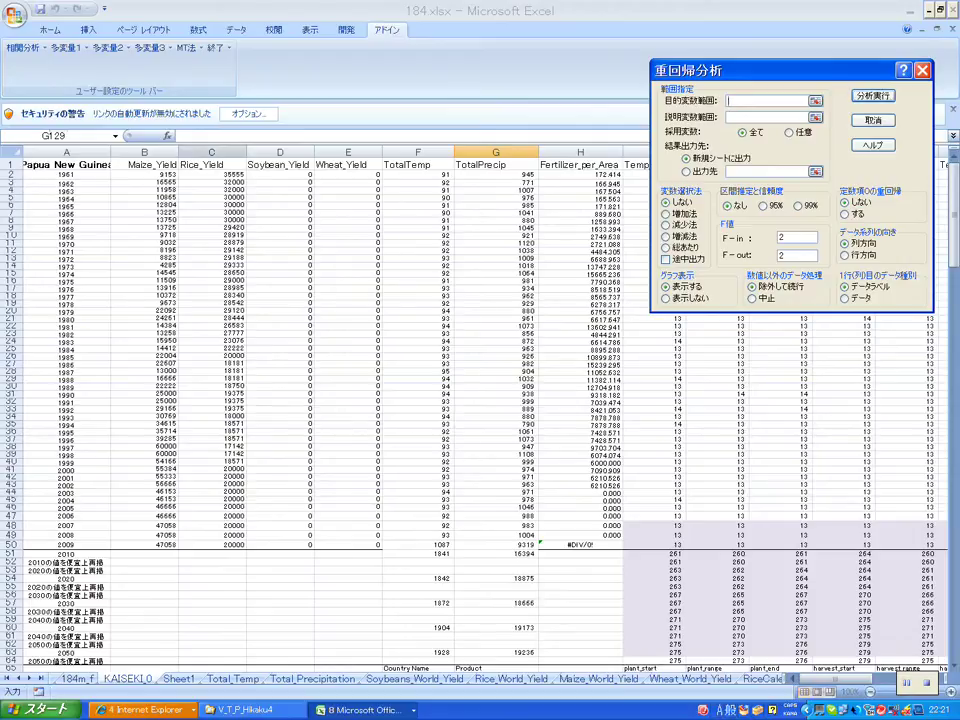
drag(212, 164, 235, 490)
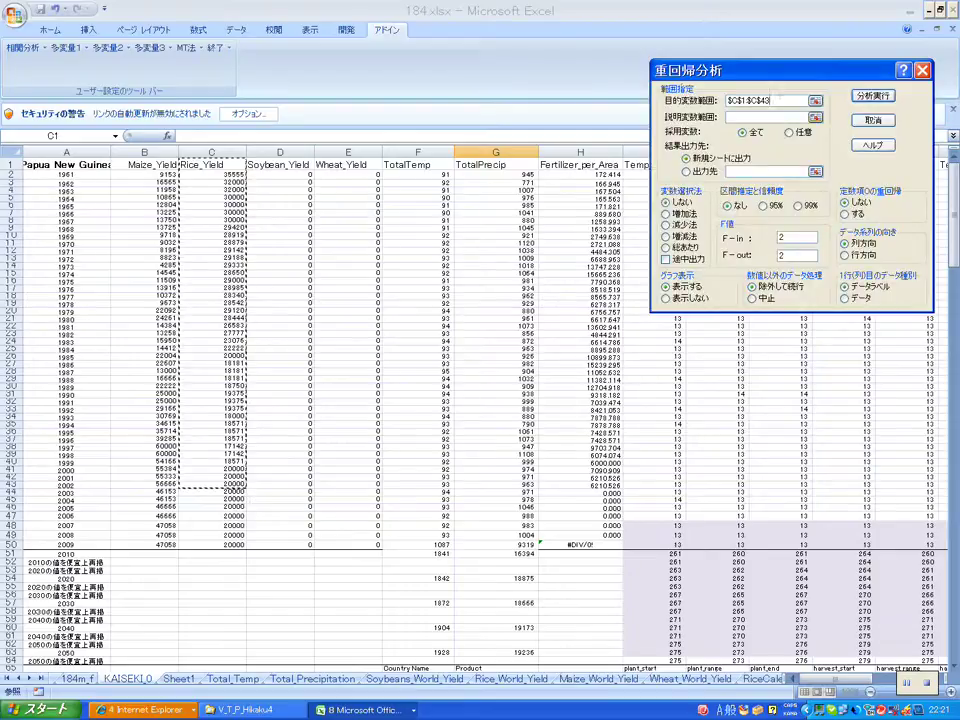
click(766, 117)
drag(418, 164, 600, 490)
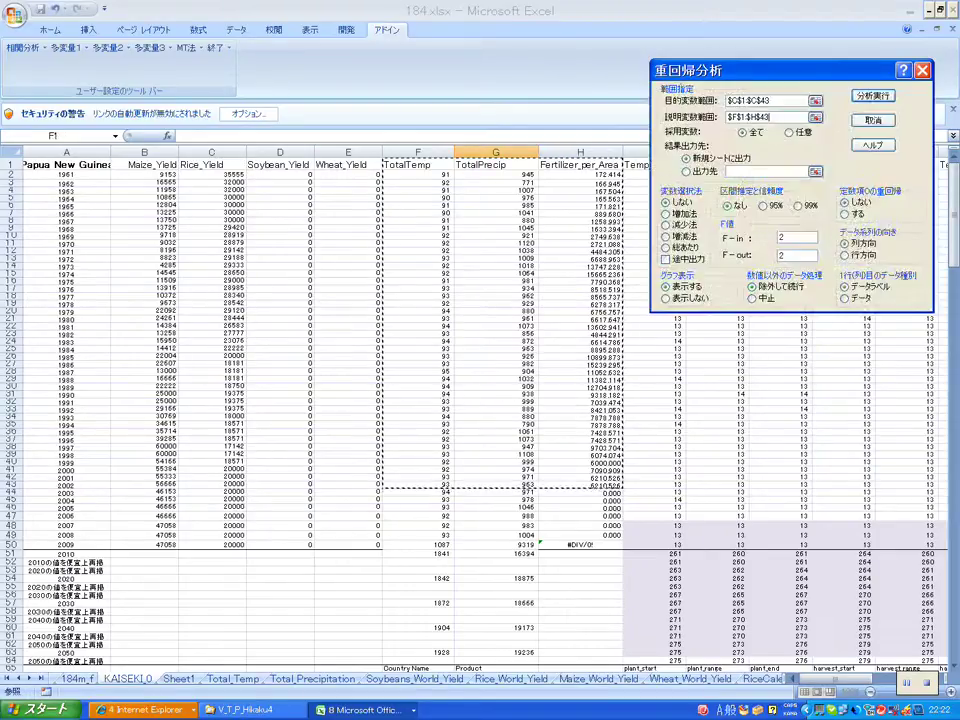
click(798, 206)
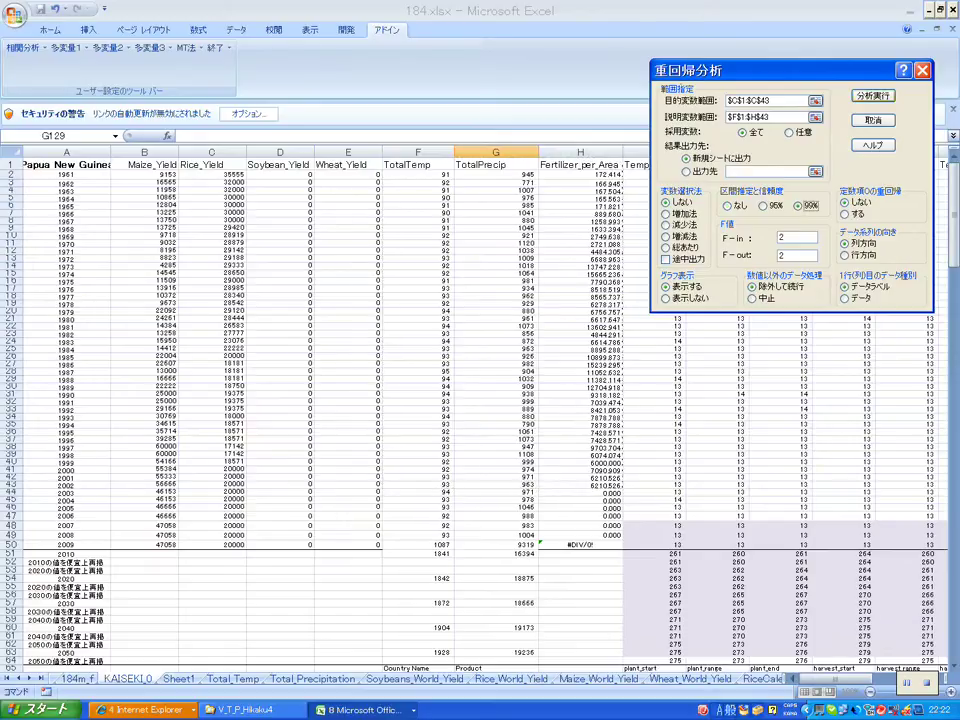
click(874, 95)
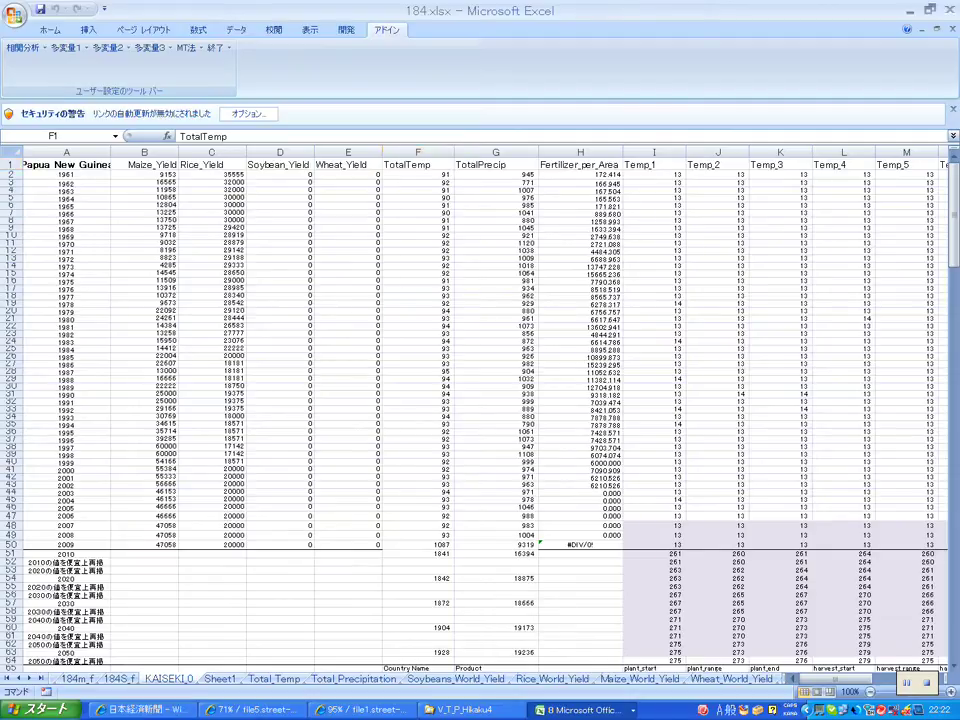
In Table_Soybean.xlsx, clear the Papua New Guinea coefficients and t-values in C324:F325 and J324:N325.
click(585, 709)
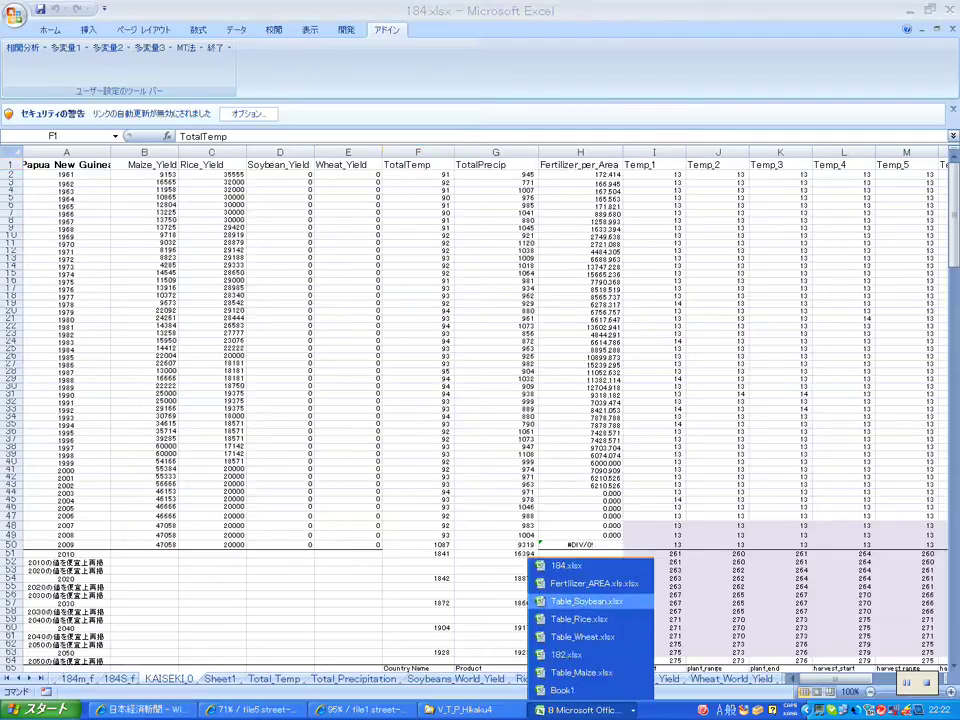
click(588, 601)
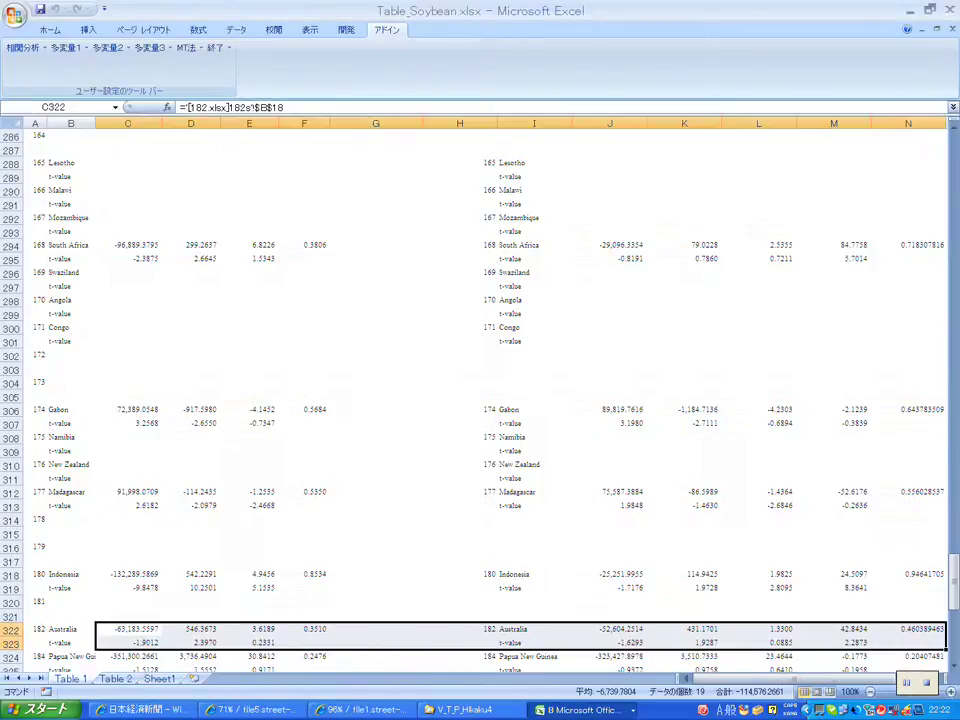
scroll(480, 400, down, 3)
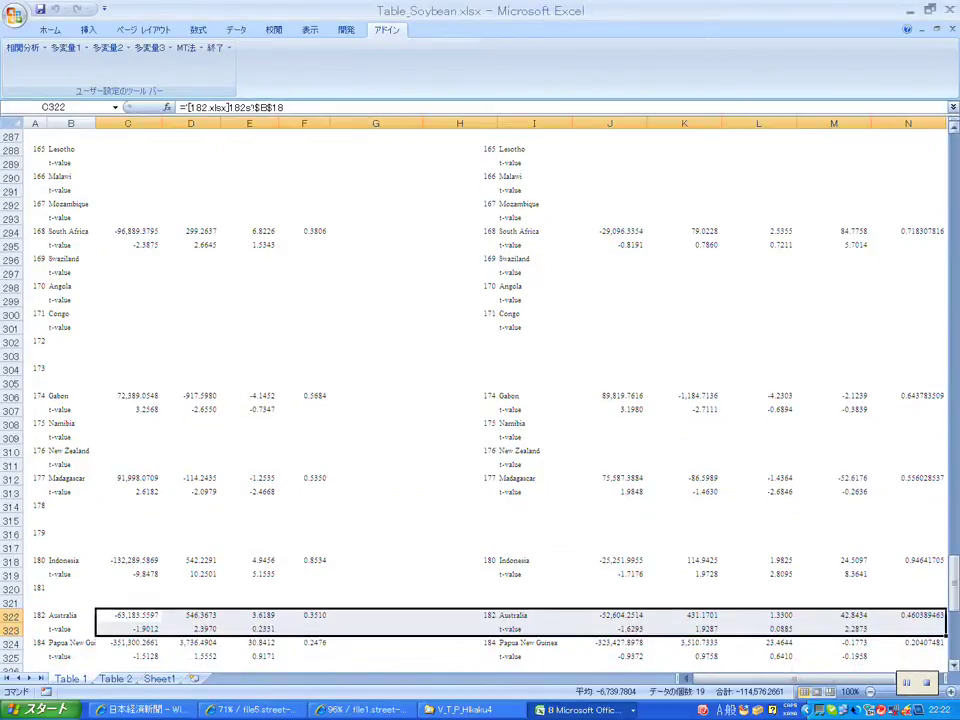
scroll(480, 400, down, 1)
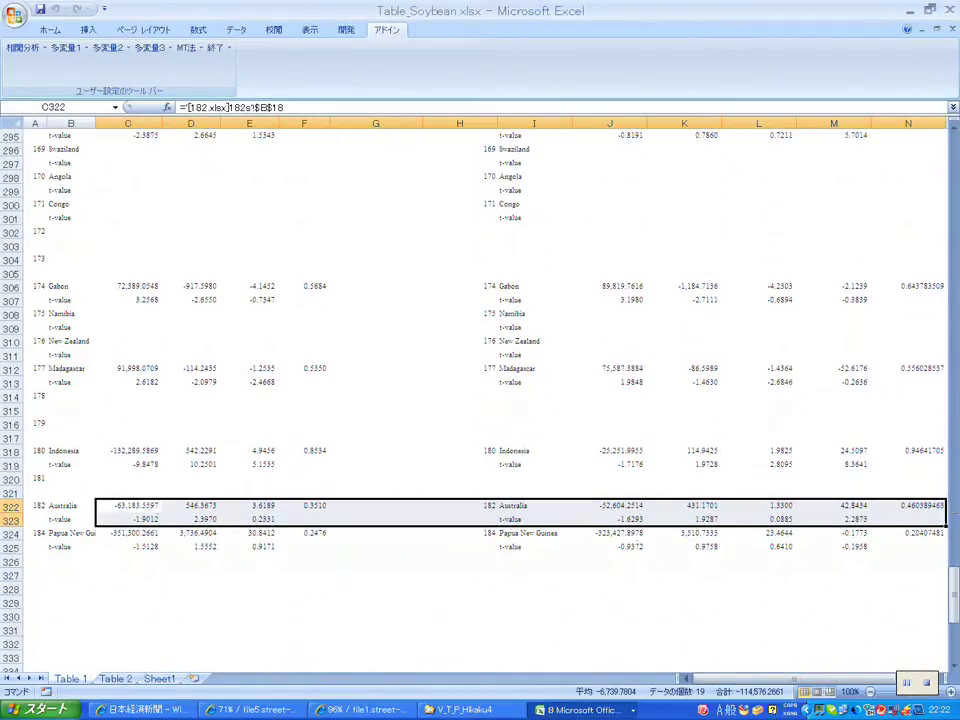
drag(127, 533, 304, 547)
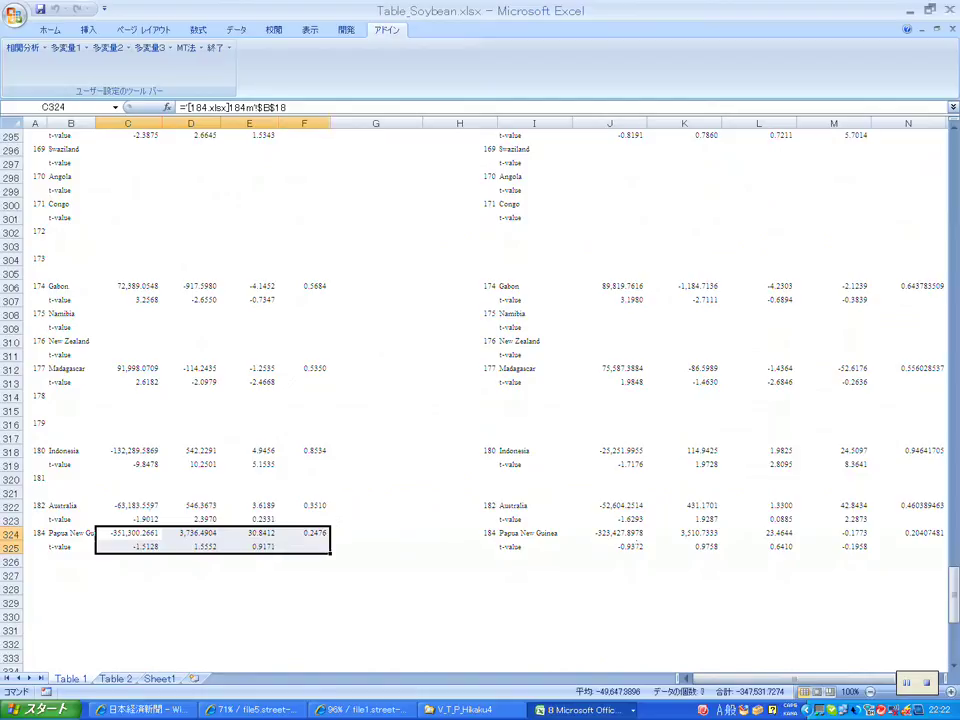
key(Delete)
drag(612, 533, 908, 547)
key(Delete)
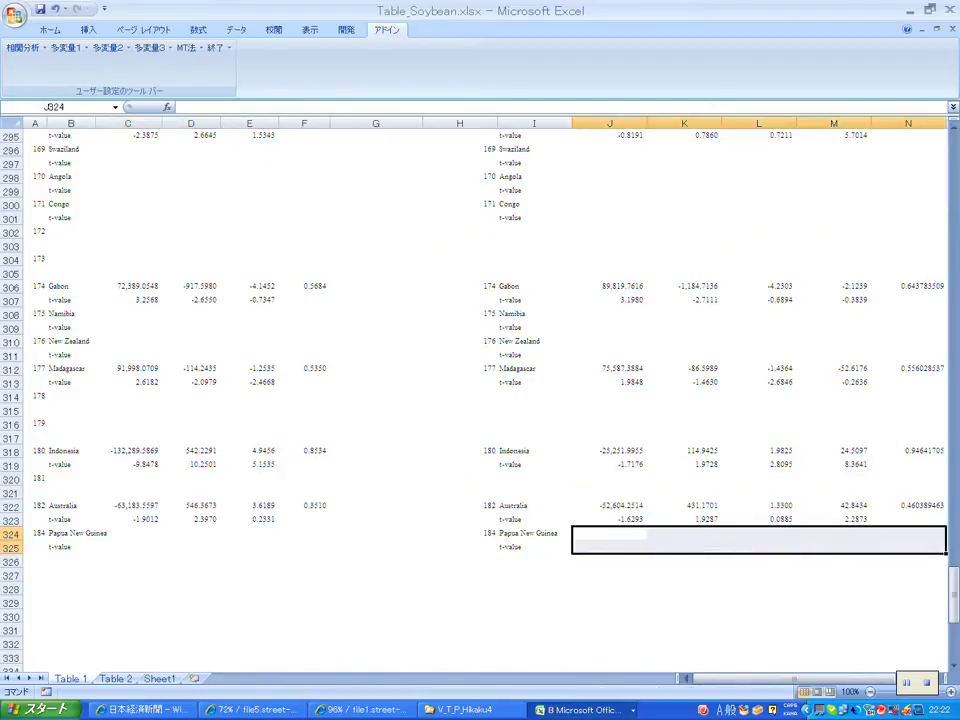
In Table_Wheat.xlsx, clear the Papua New Guinea coefficients and t-values in C324:F325 and J324:N325.
click(585, 709)
click(545, 563)
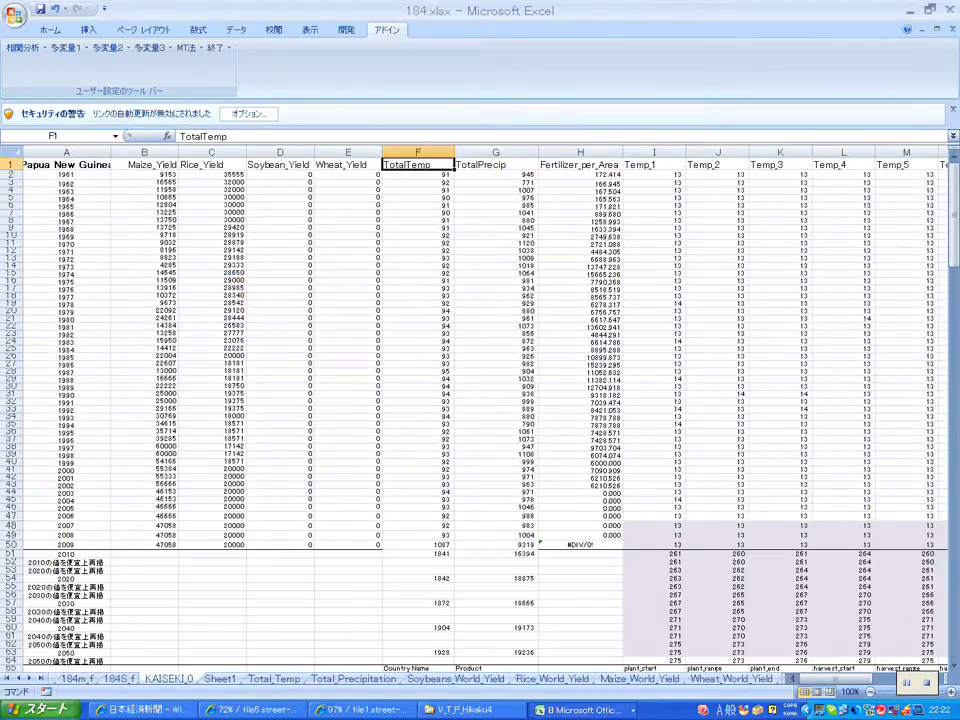
click(590, 709)
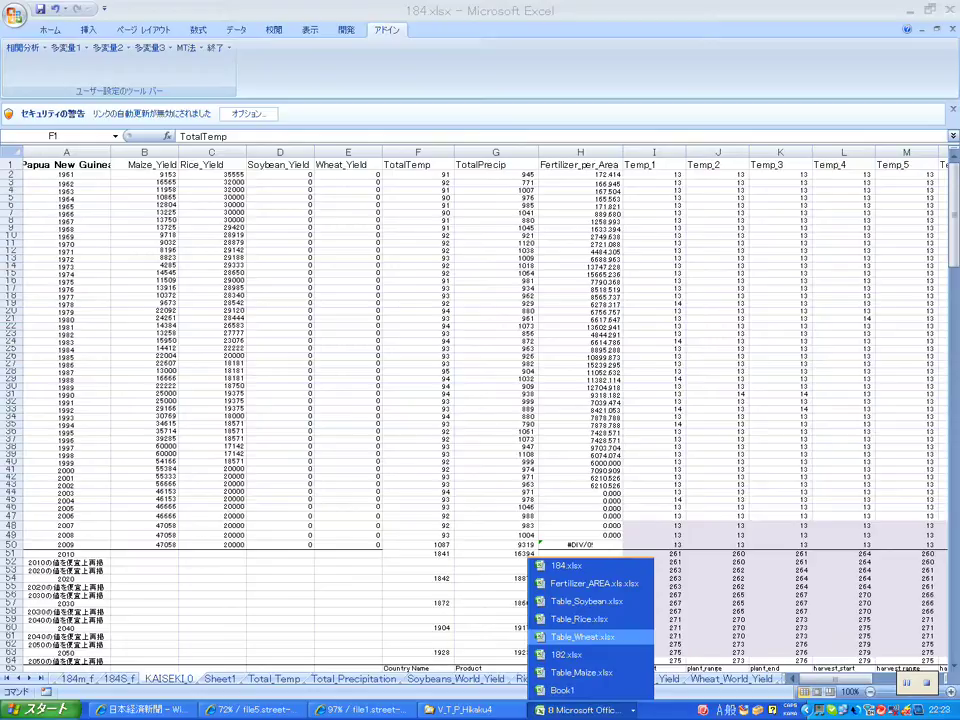
click(583, 637)
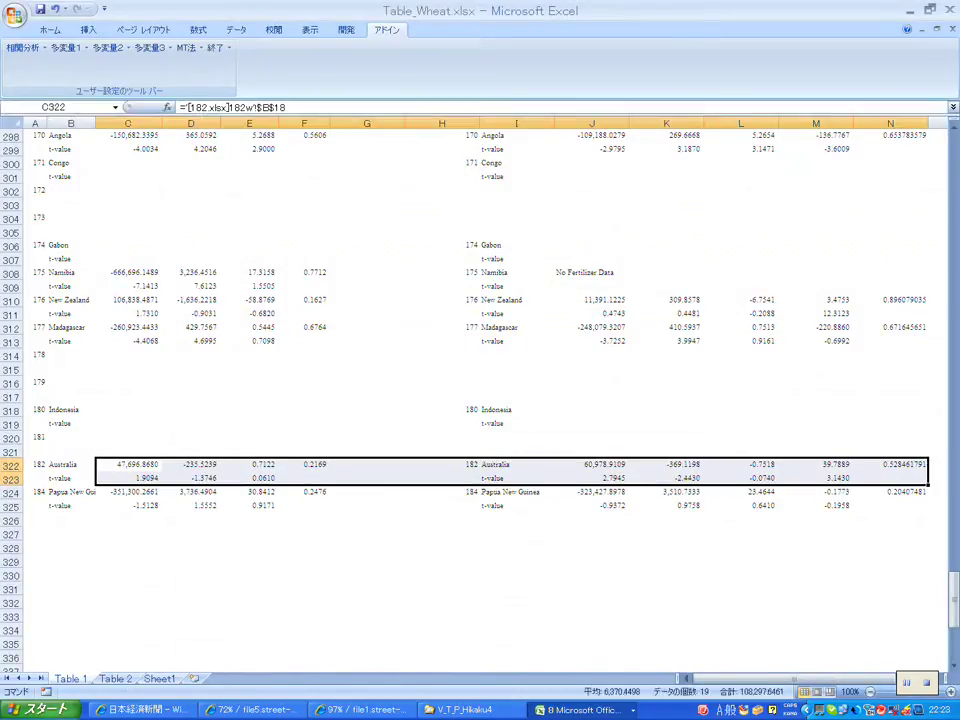
drag(128, 491, 304, 505)
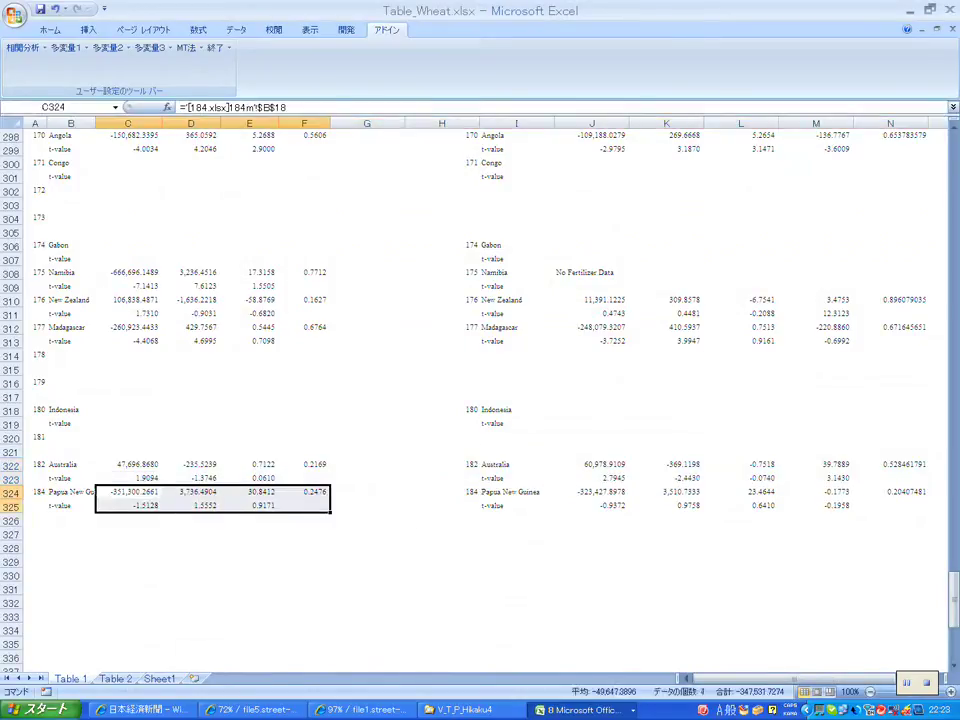
key(Delete)
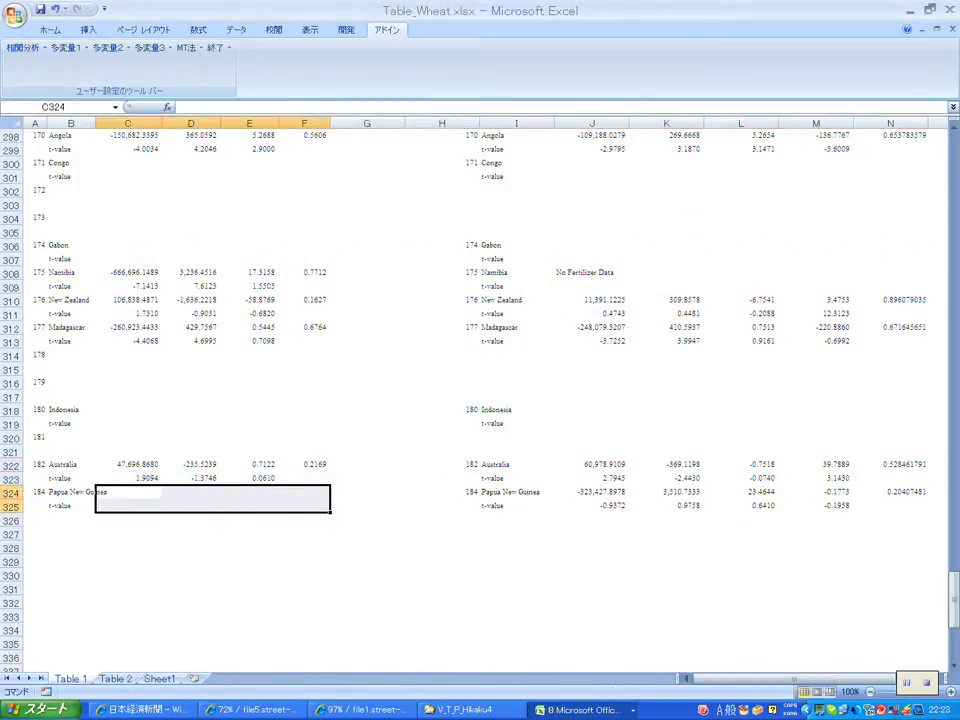
drag(591, 492, 890, 505)
key(Delete)
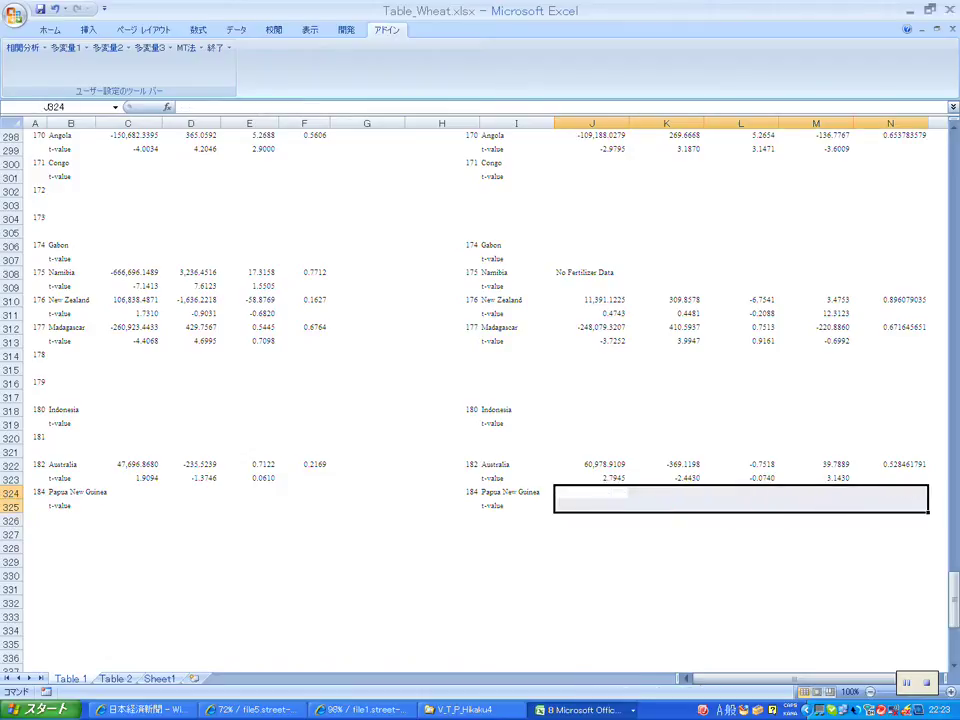
In Table_Rice.xlsx, try replacing every "m" with "r" in the Papua New Guinea formulas in C324:N325, and undo the replacement.
click(583, 709)
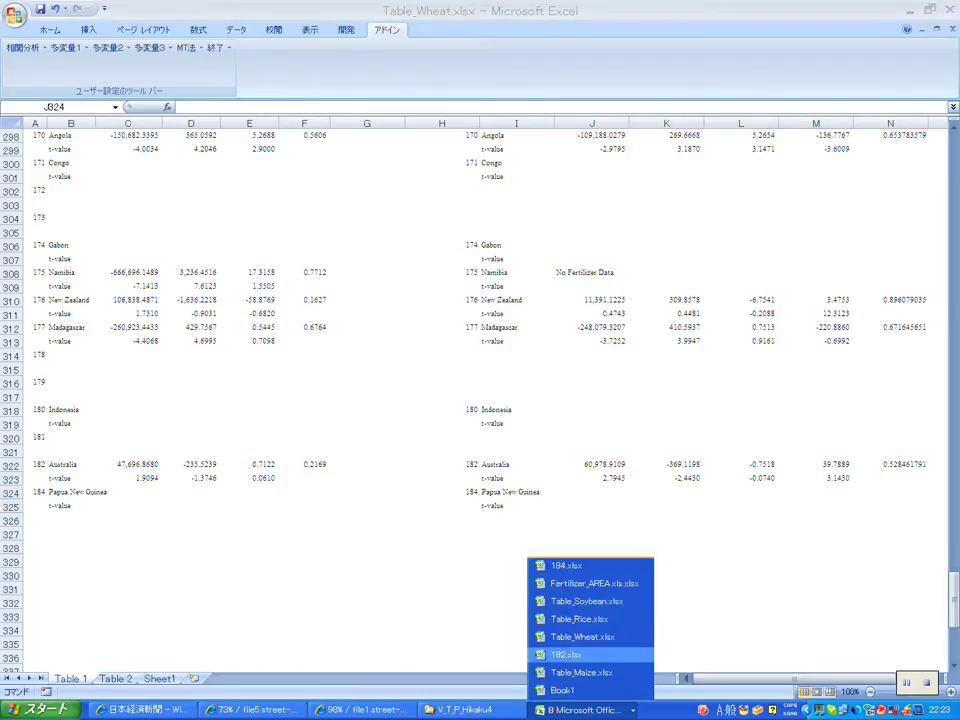
click(579, 619)
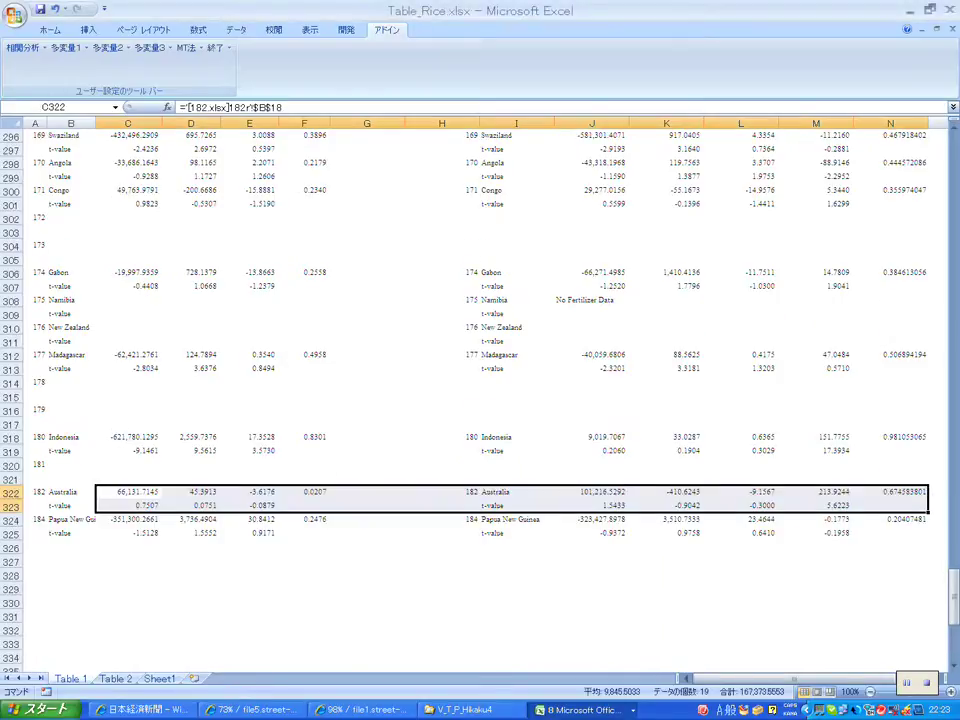
drag(110, 519, 900, 532)
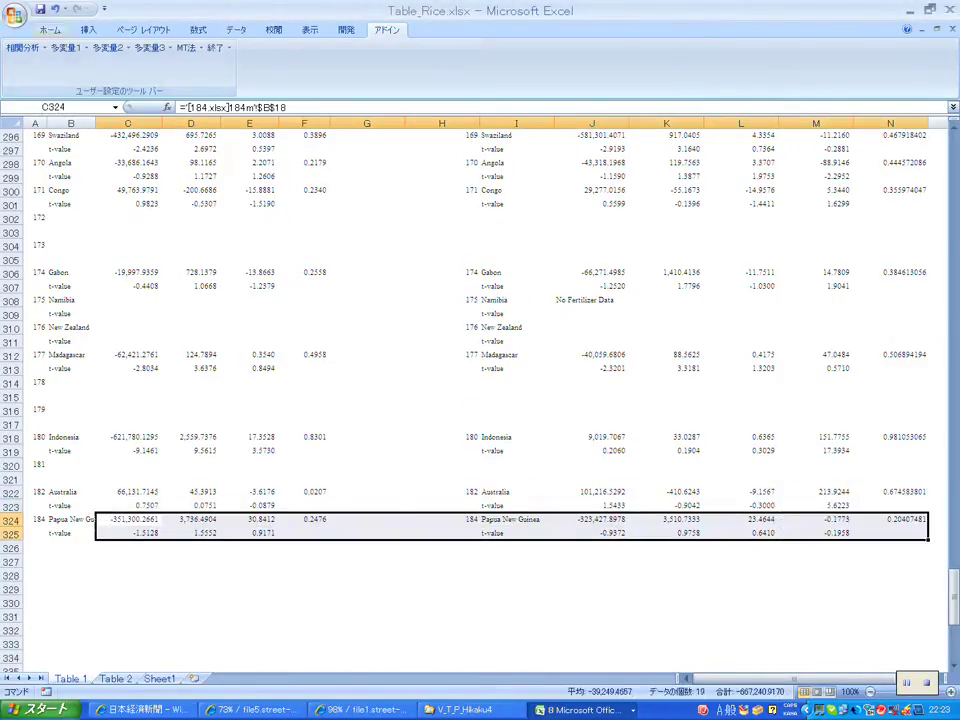
click(50, 29)
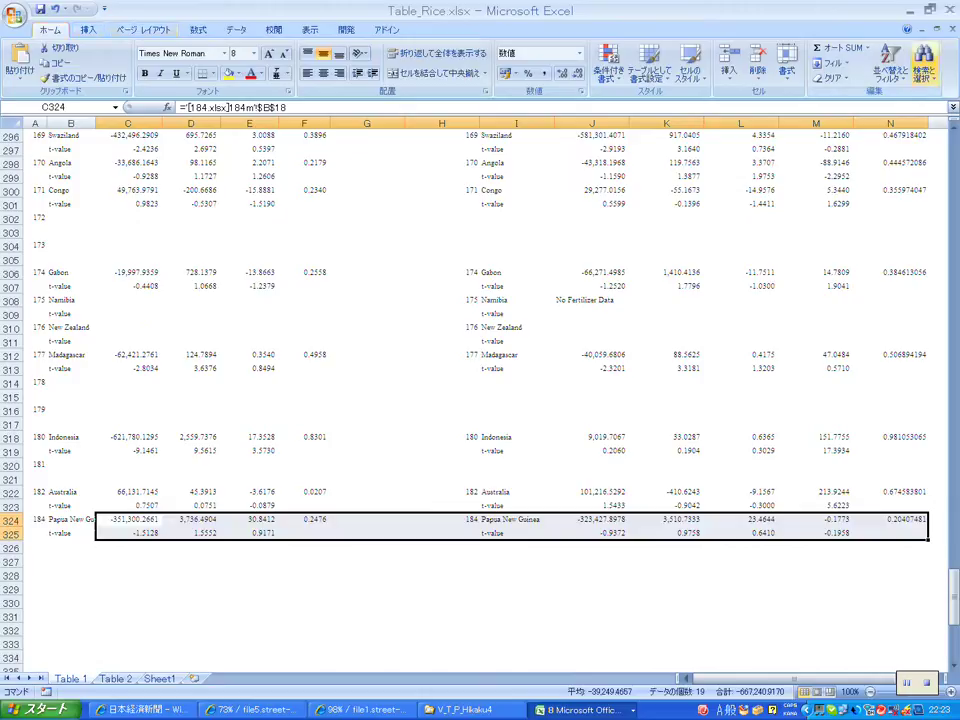
click(922, 65)
click(850, 94)
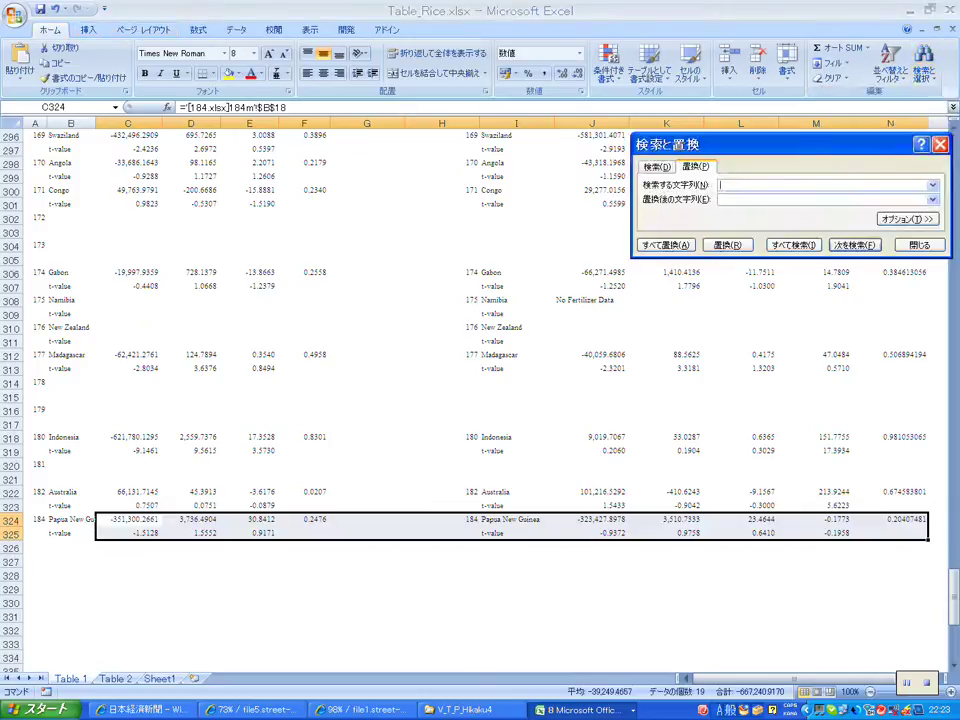
text(m)
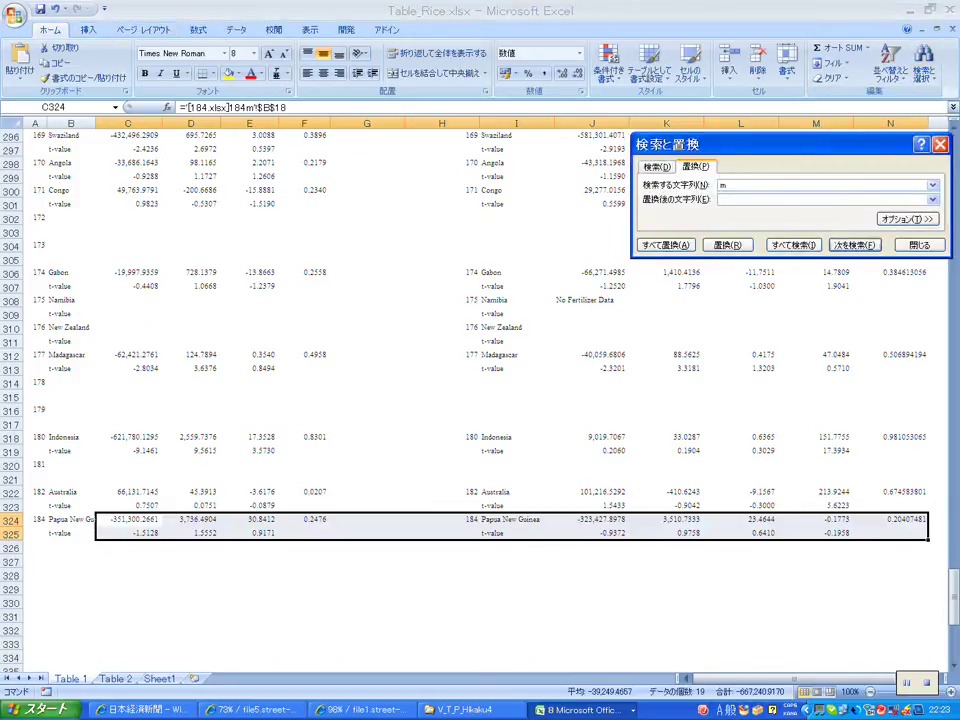
click(722, 199)
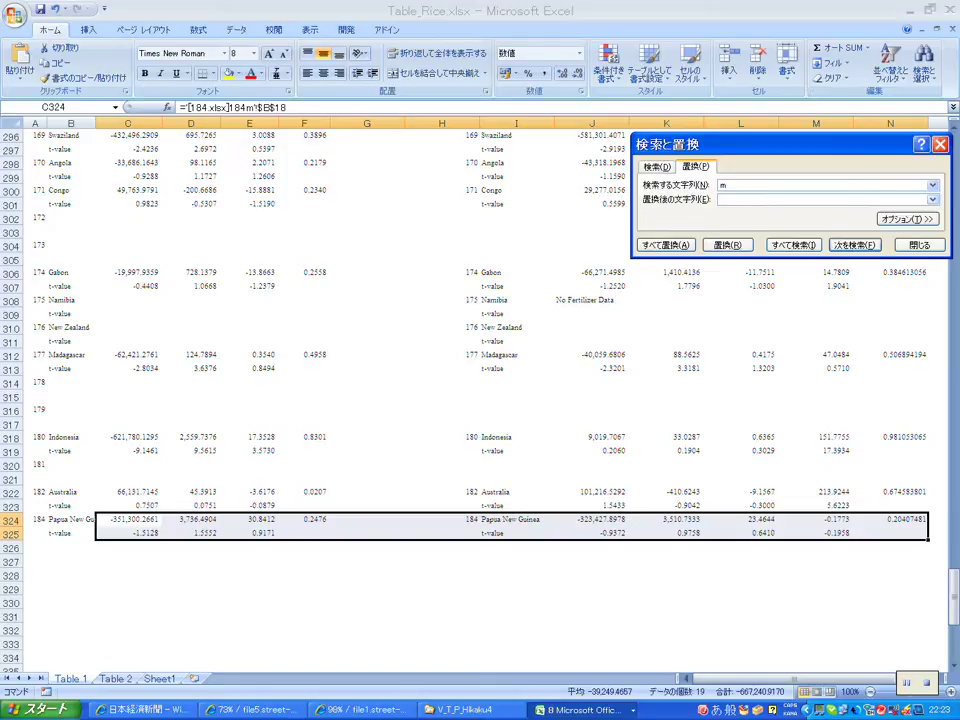
text(r)
click(665, 244)
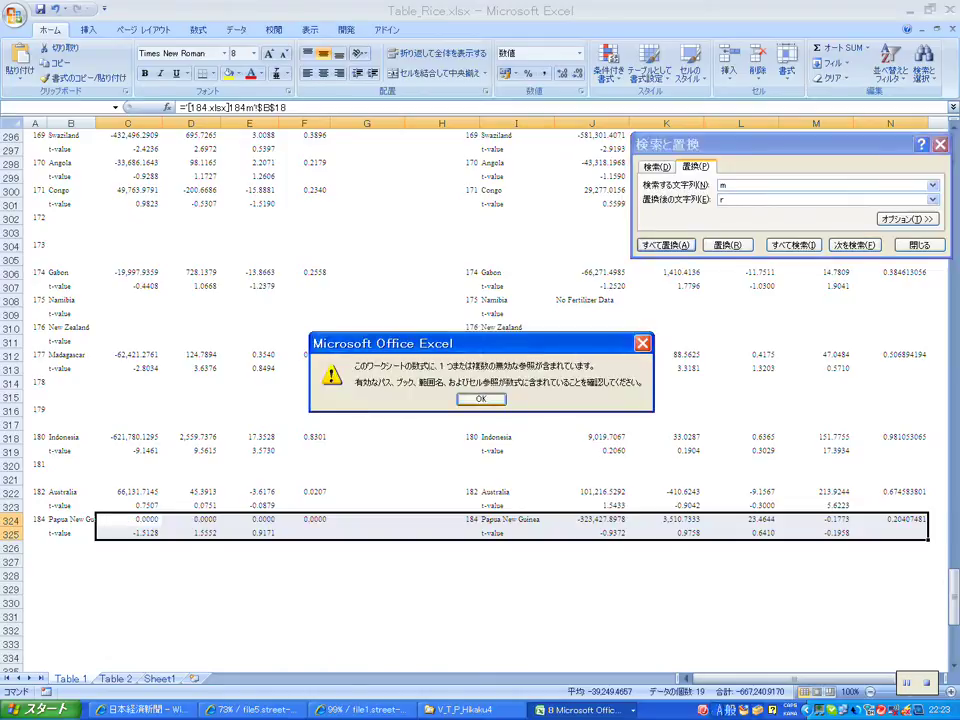
key(Return)
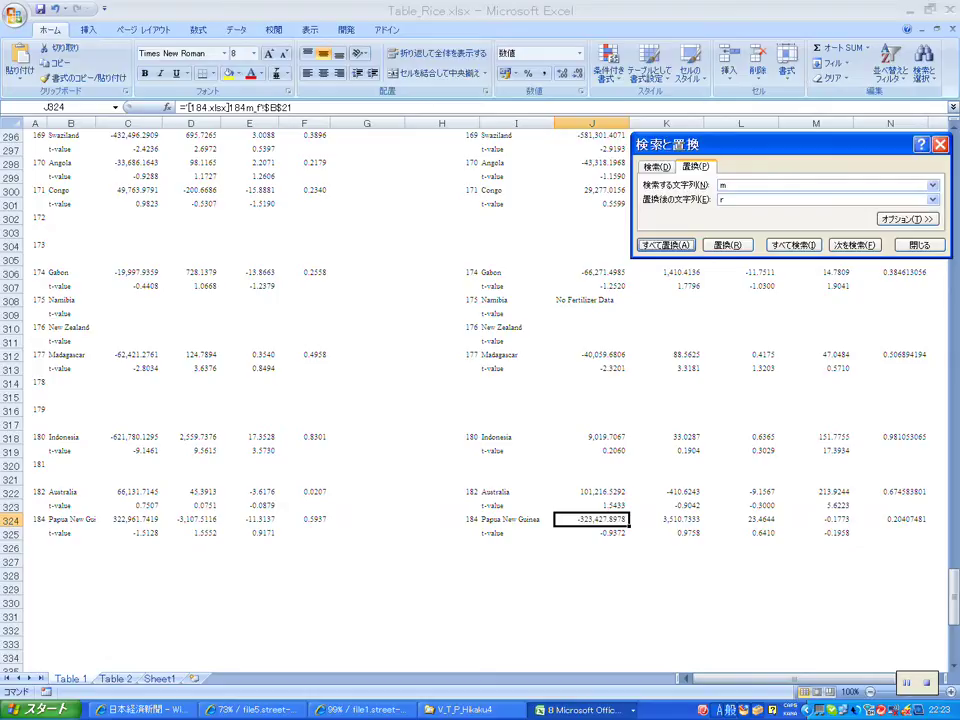
click(56, 8)
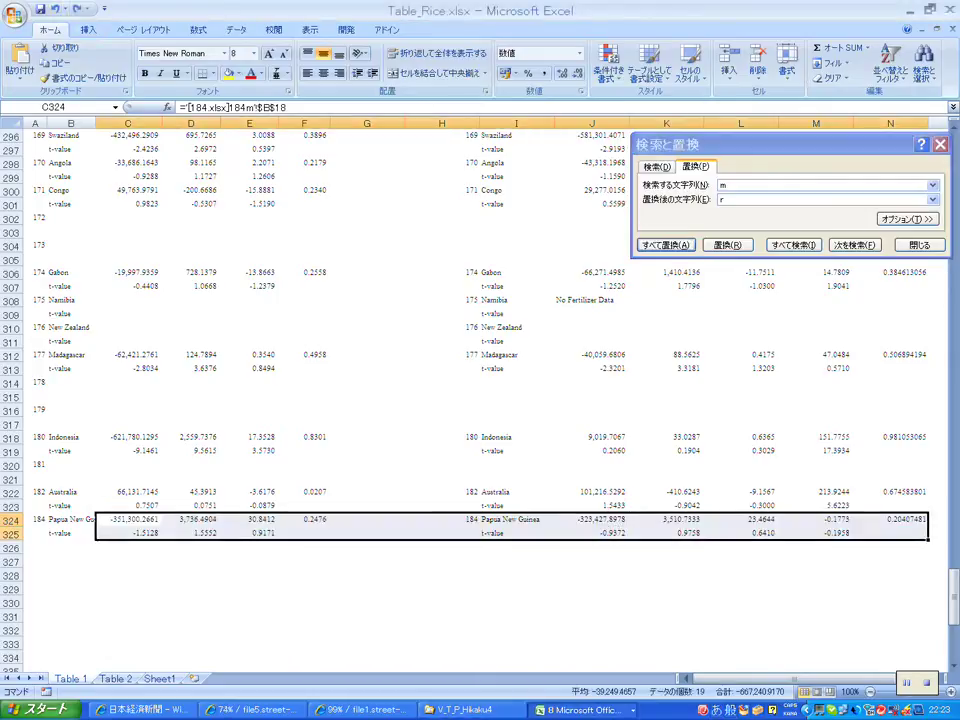
In 184.xlsx, rename the Rice_Yield regression sheet that includes fertilizer as 184r_f.
click(585, 710)
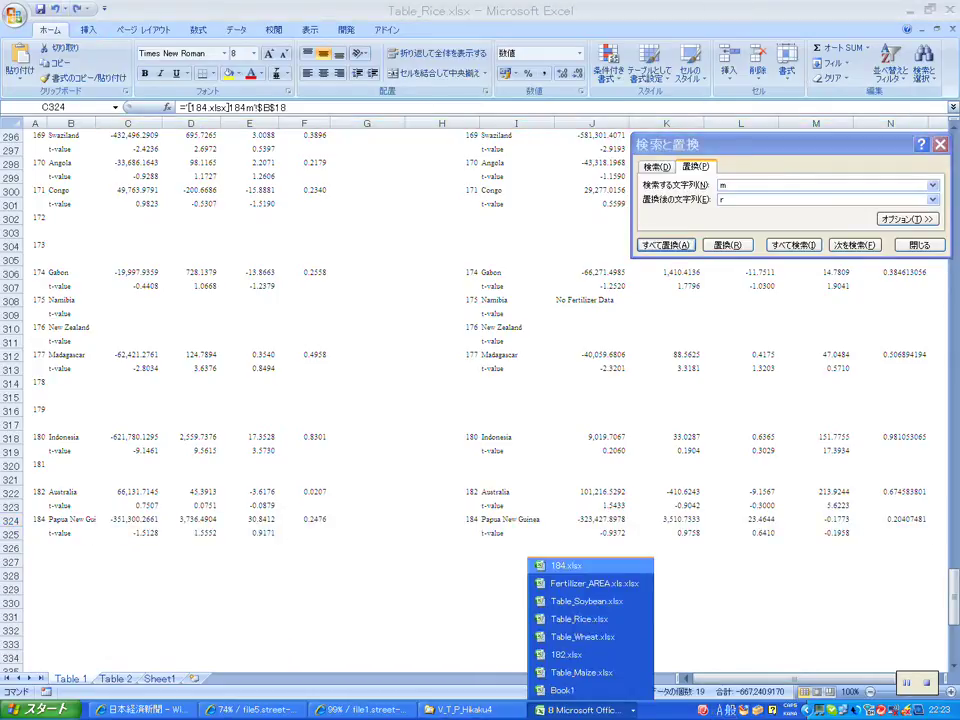
click(567, 565)
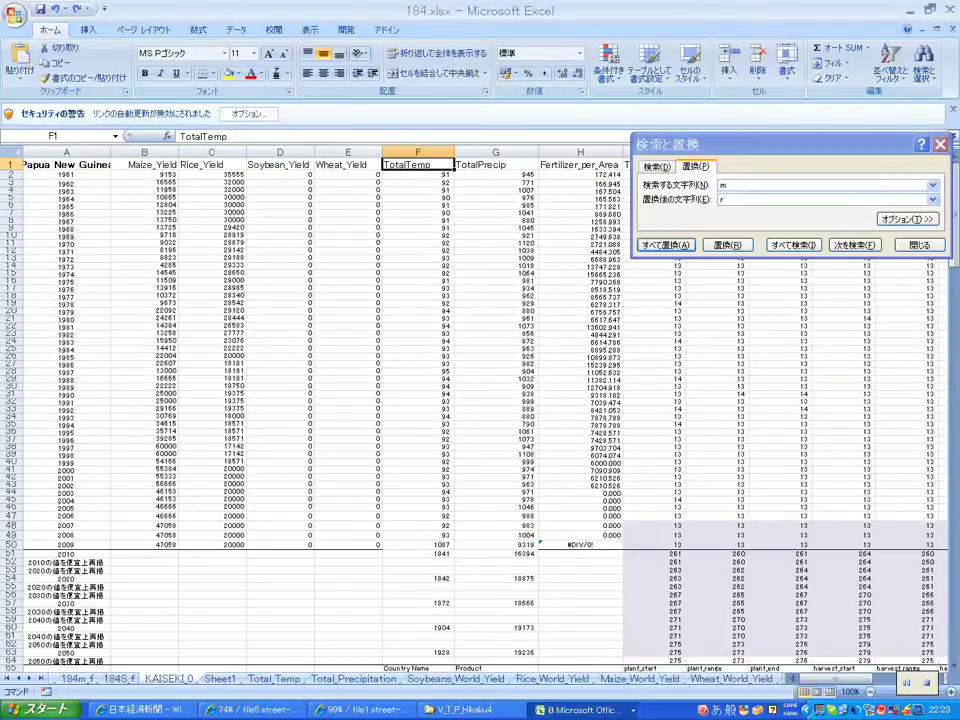
click(80, 678)
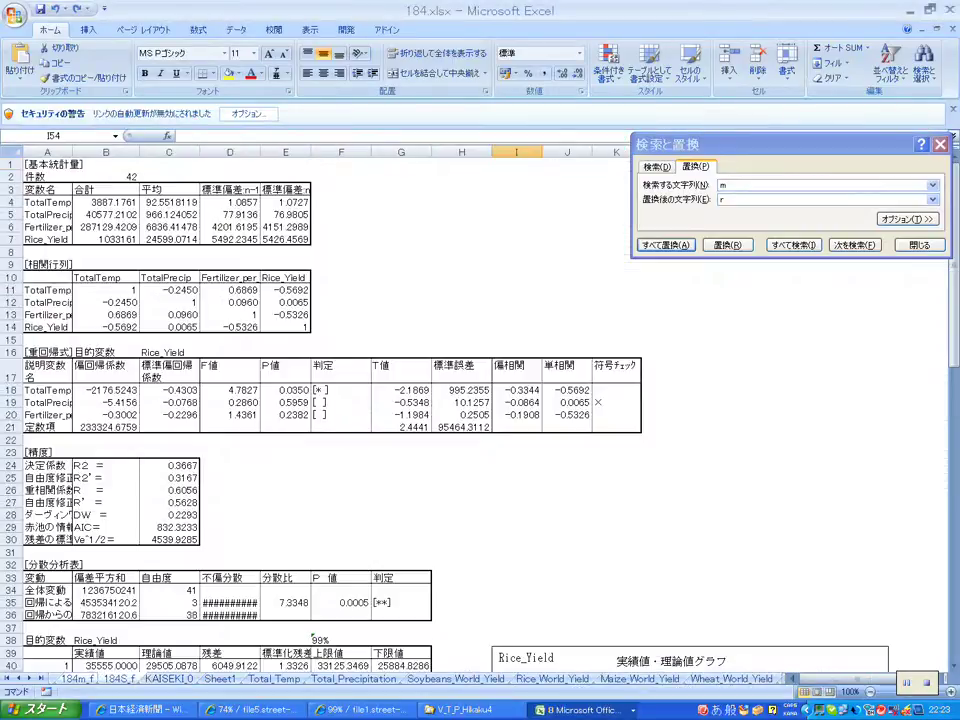
click(78, 678)
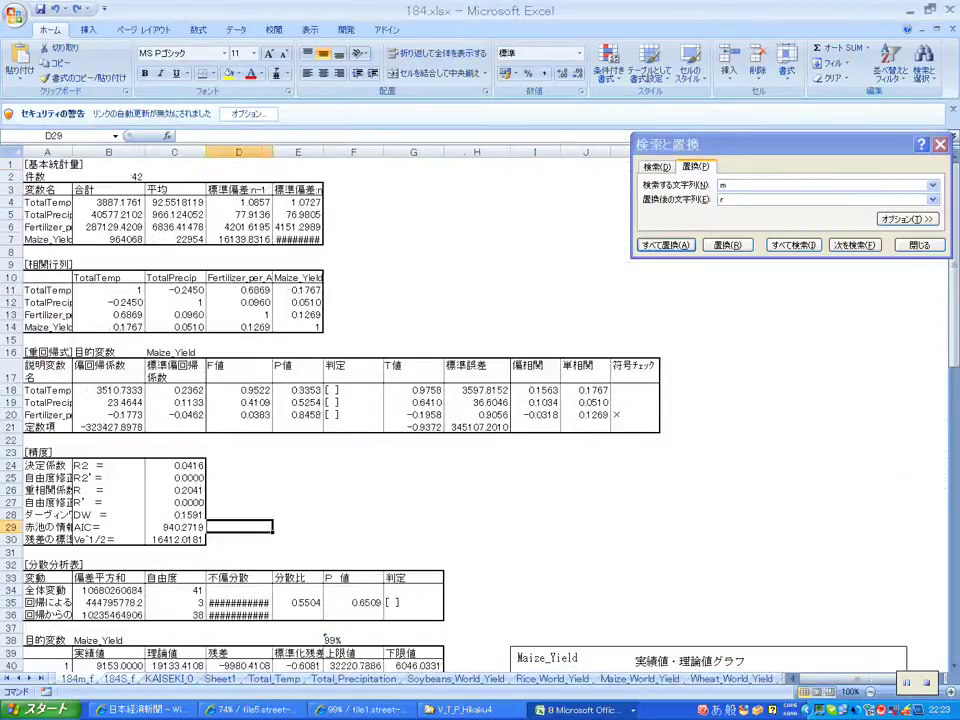
click(119, 678)
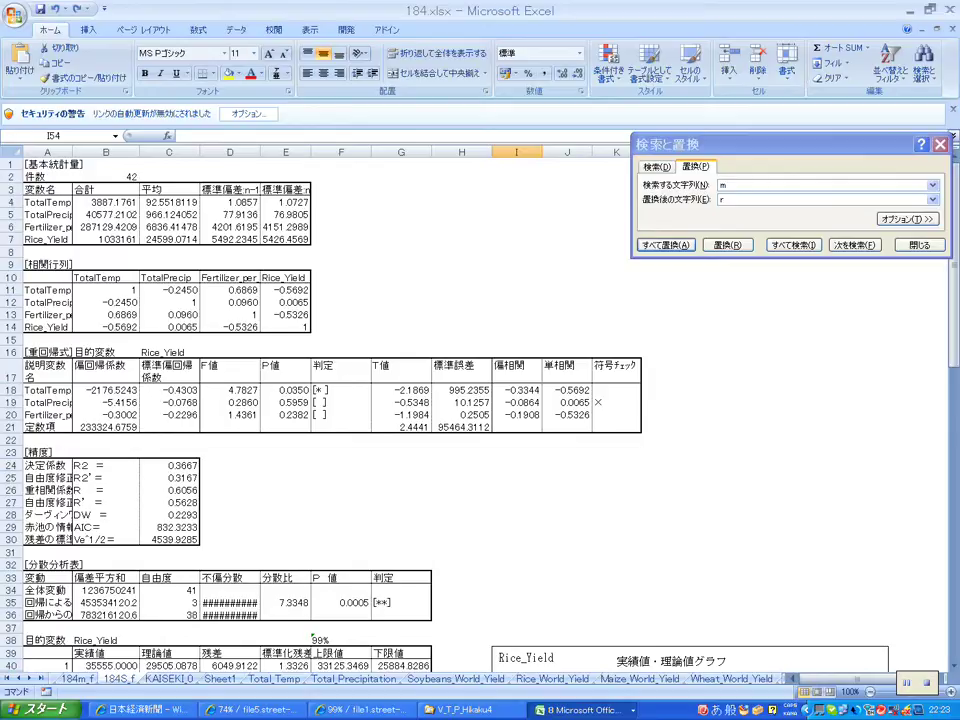
key(ctrl+Page_Up)
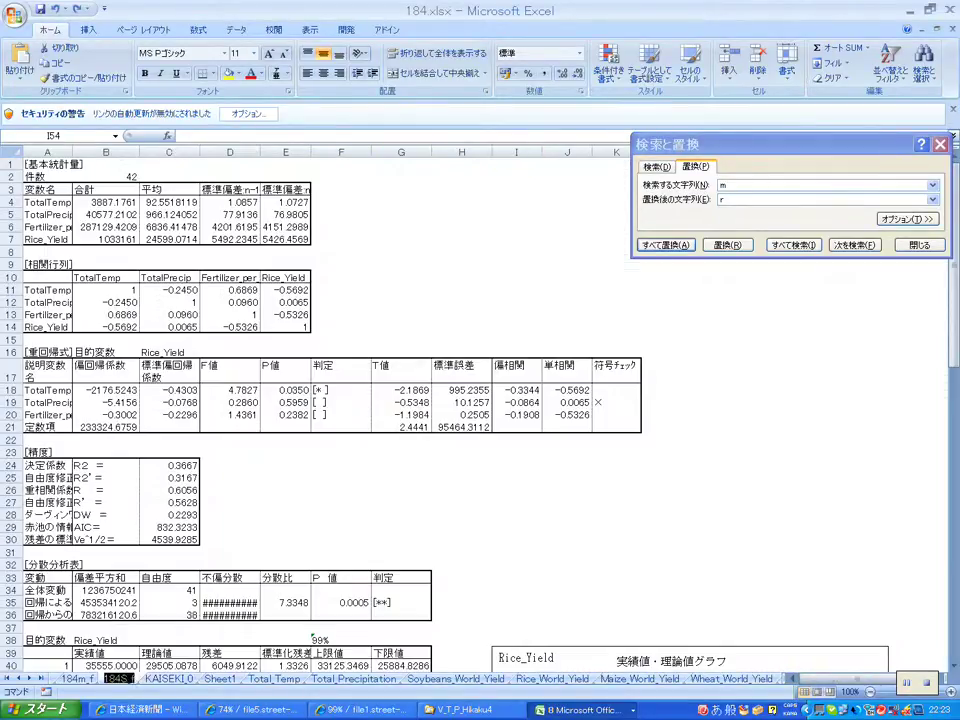
key(ctrl+Page_Down)
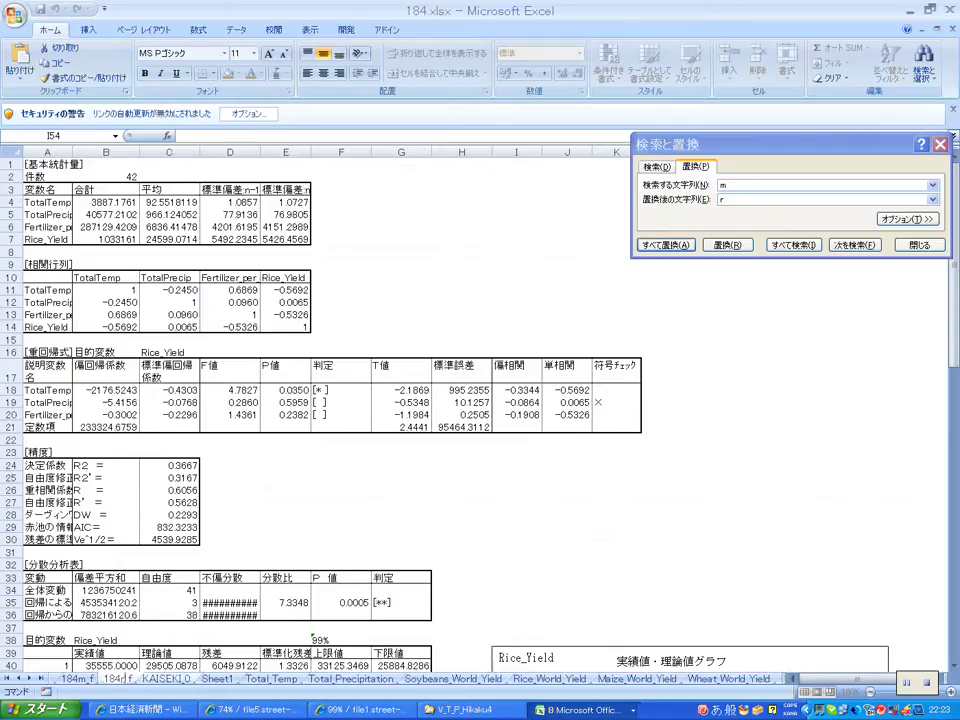
key(ctrl+Page_Up)
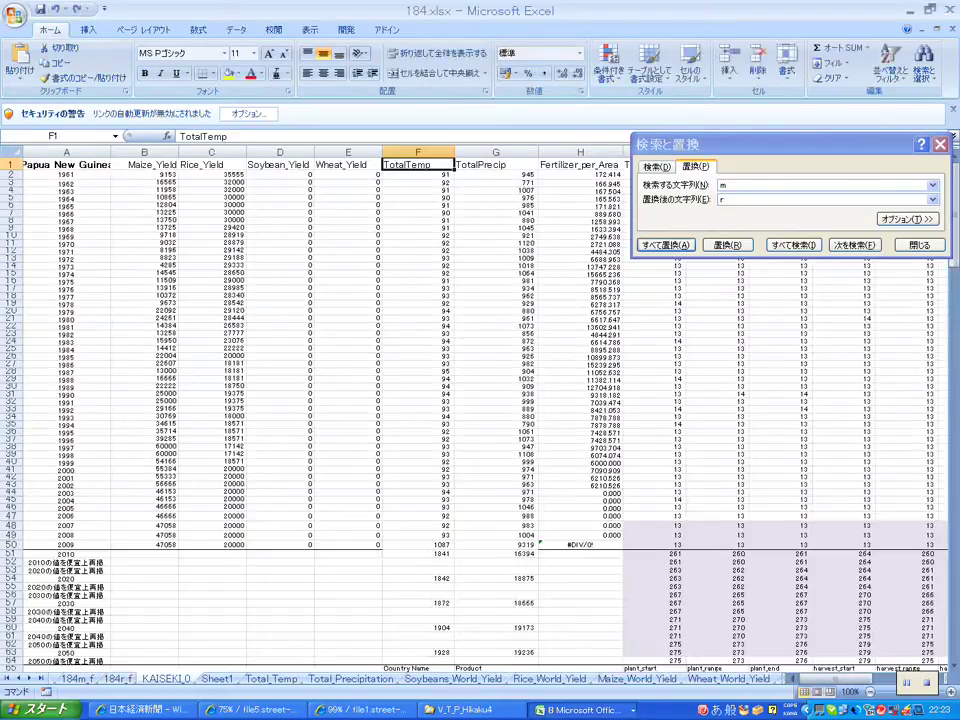
In Table_Rice.xlsx, replace every "m" with "r" in the Papua New Guinea formulas in C324:N325 and save the workbook.
click(585, 710)
click(585, 619)
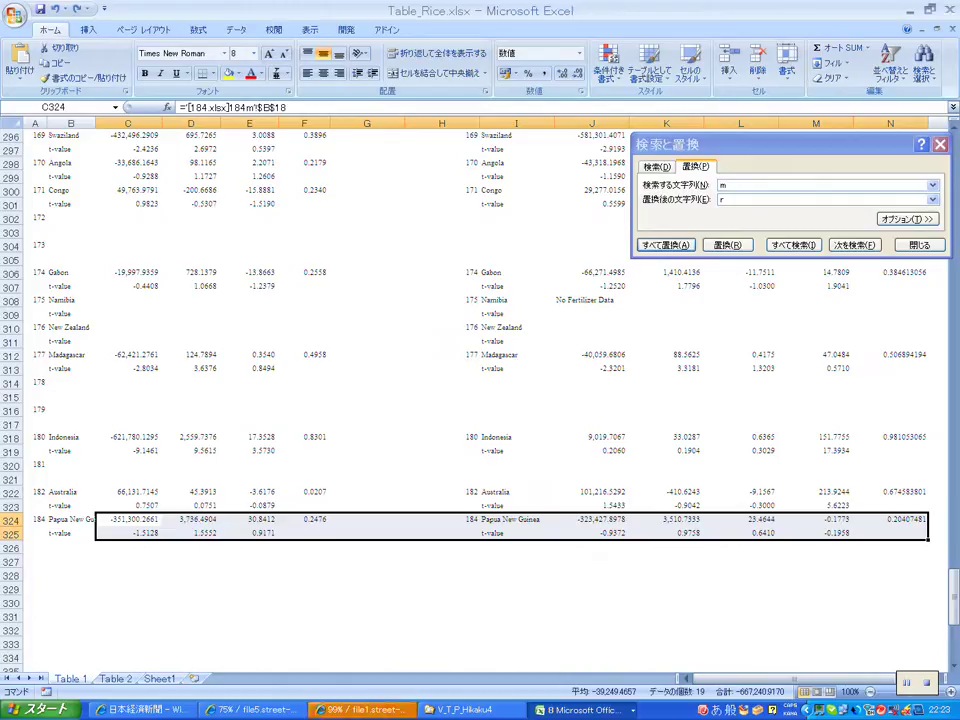
click(665, 245)
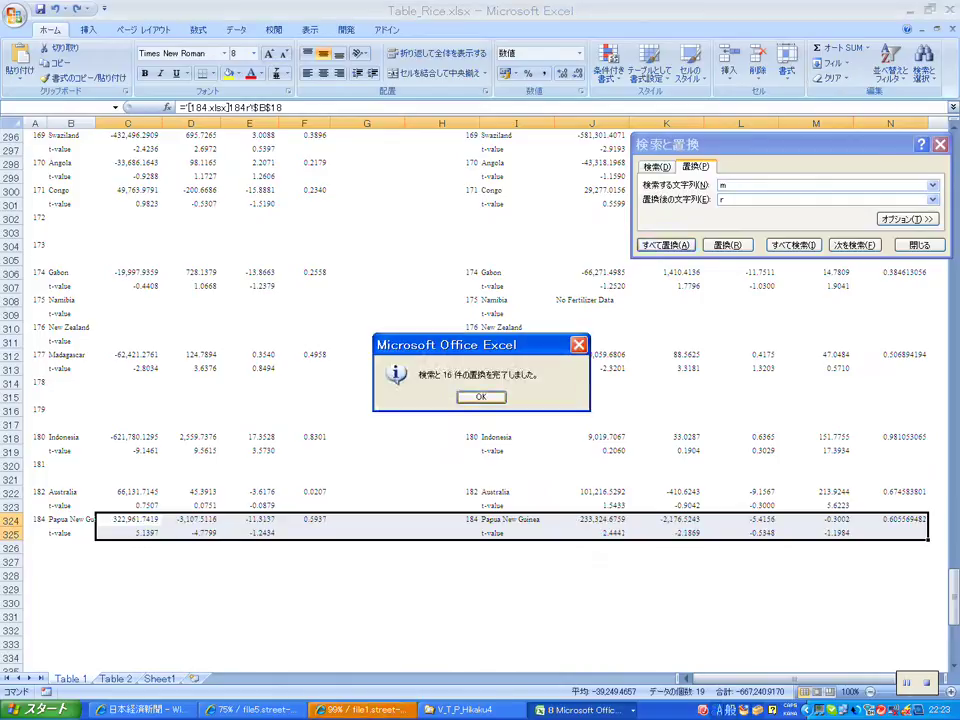
click(482, 396)
click(516, 396)
key(Zenkaku_Hankaku)
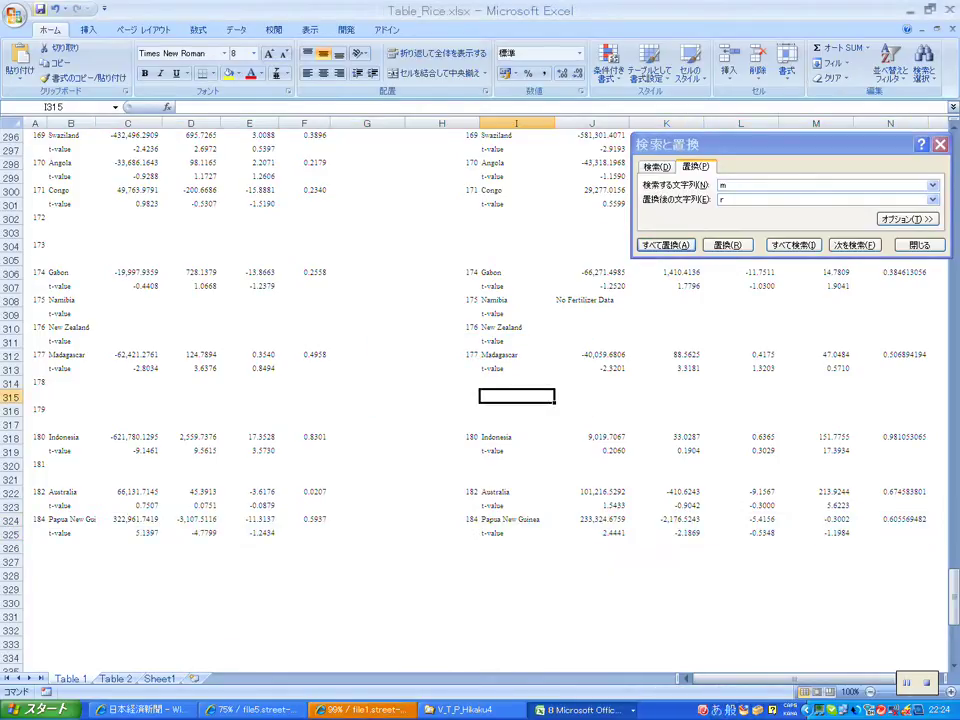
click(40, 9)
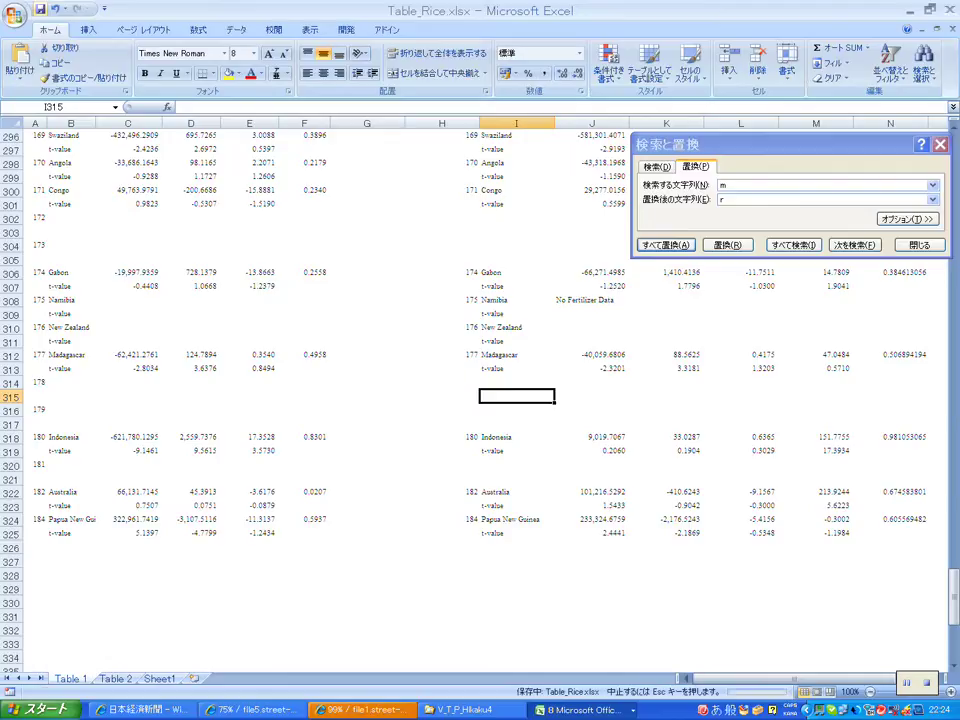
Switch to Table_Maize.xlsx and check the Papua New Guinea entry in row 217 of Table 2.
click(585, 710)
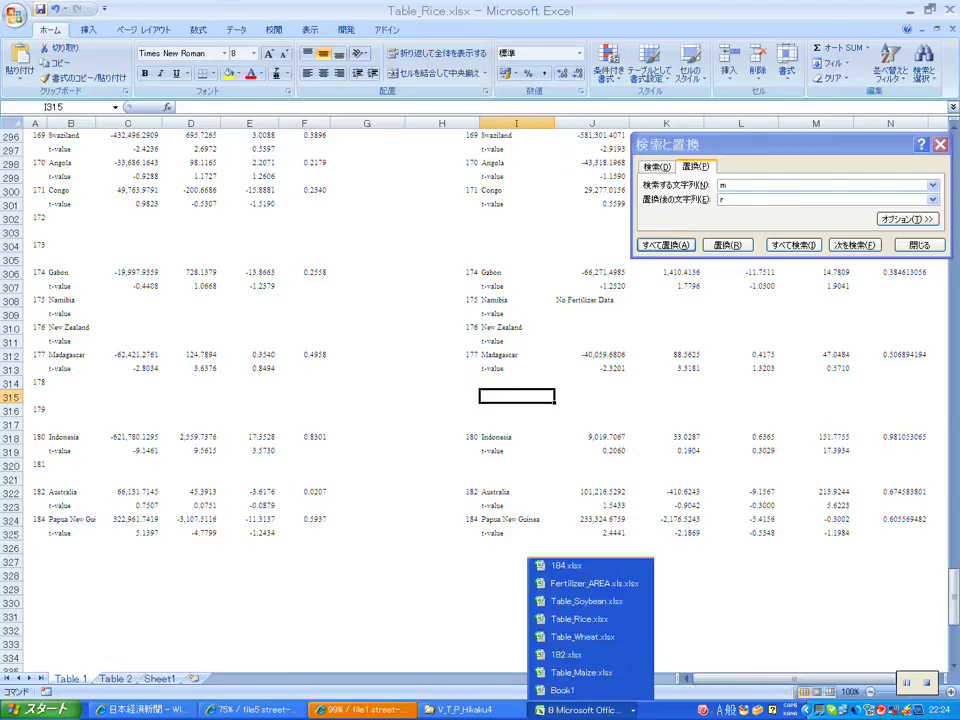
click(585, 672)
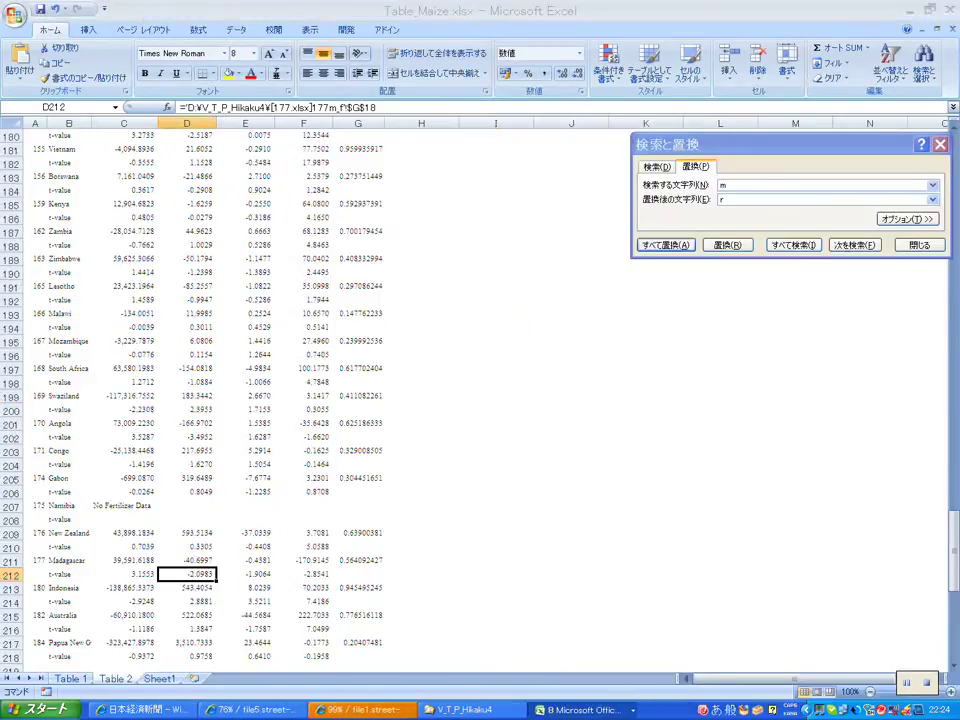
click(124, 642)
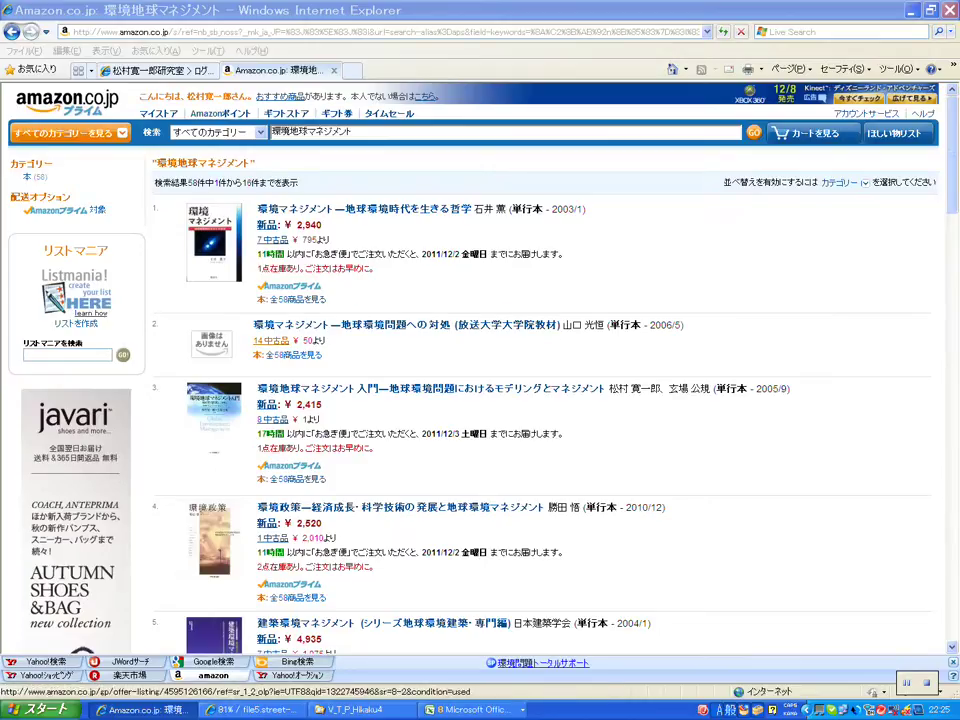
In the Amazon results in Internet Explorer, open the used offers for 環境地球マネジメント入門 and review their prices, sellers and conditions.
click(271, 340)
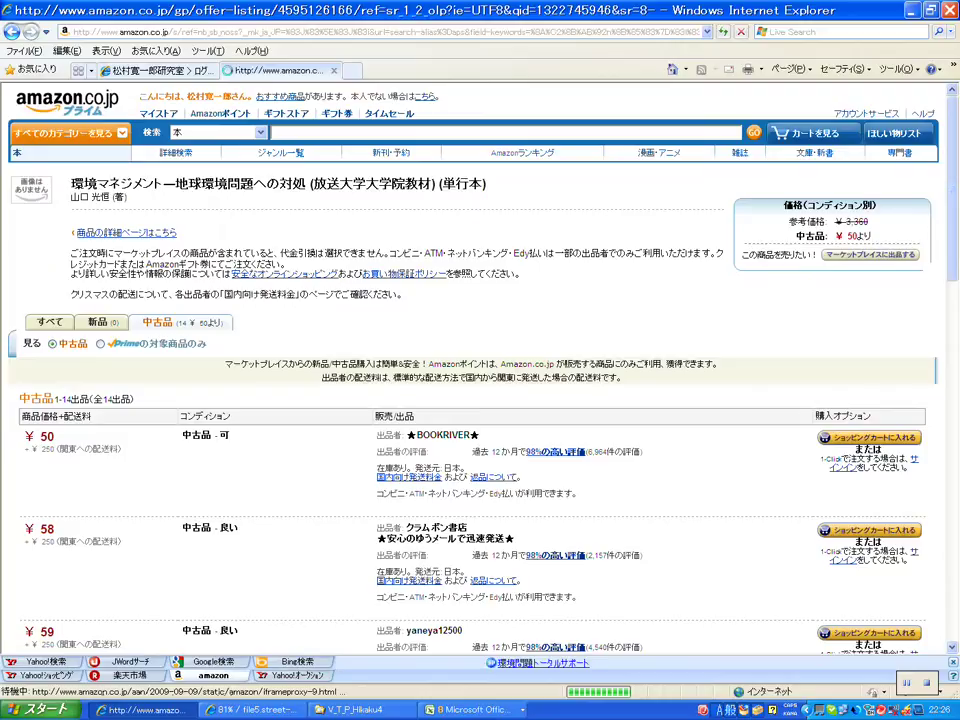
key(BackSpace)
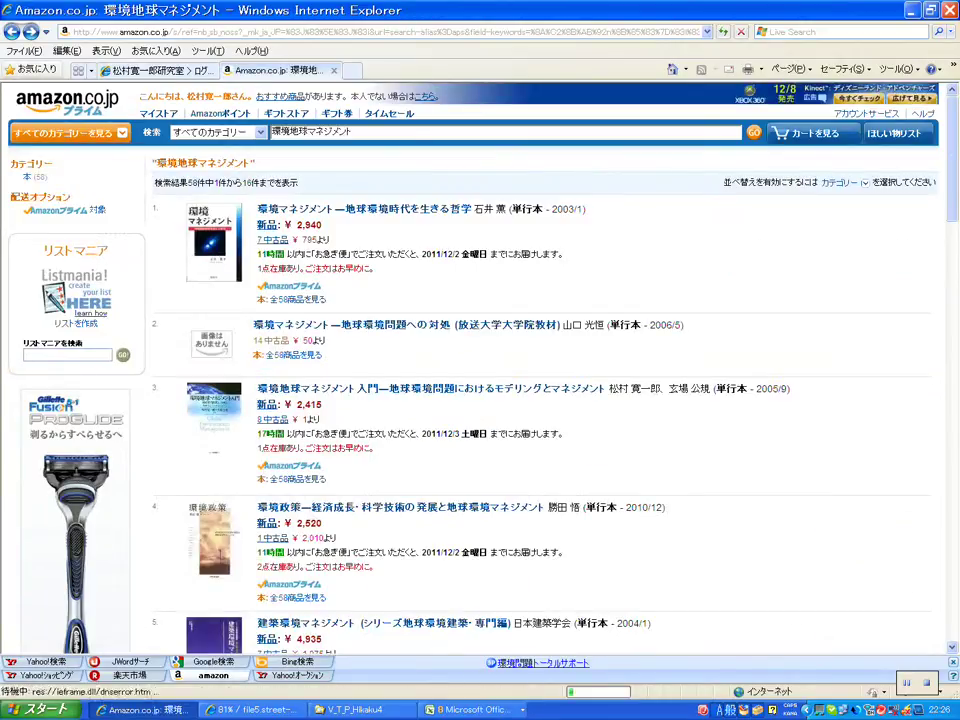
key(Return)
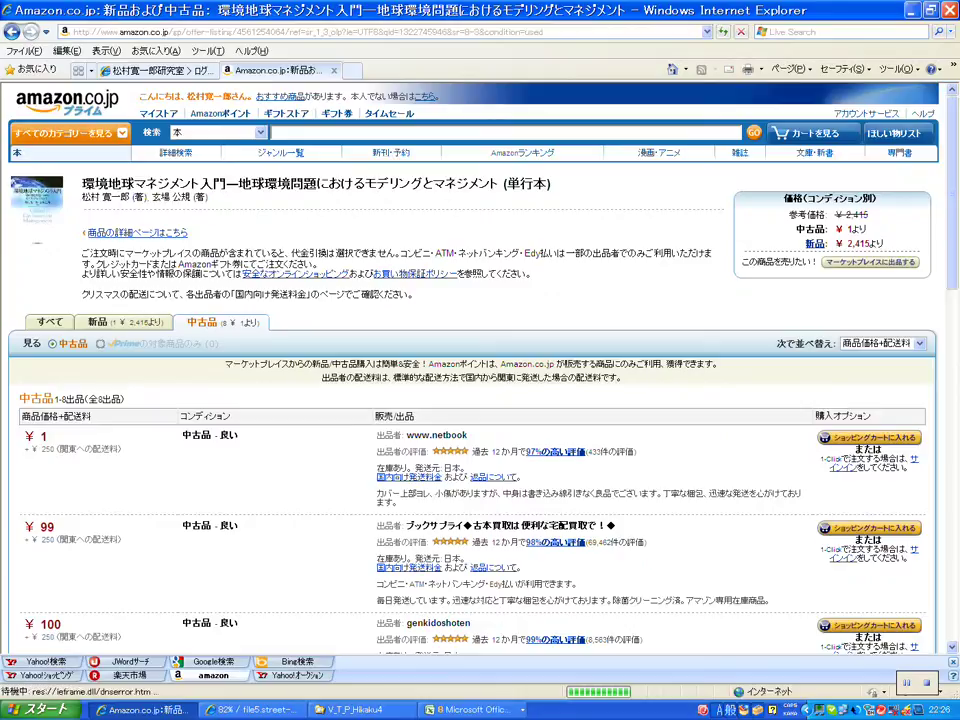
scroll(475, 370, down, 3)
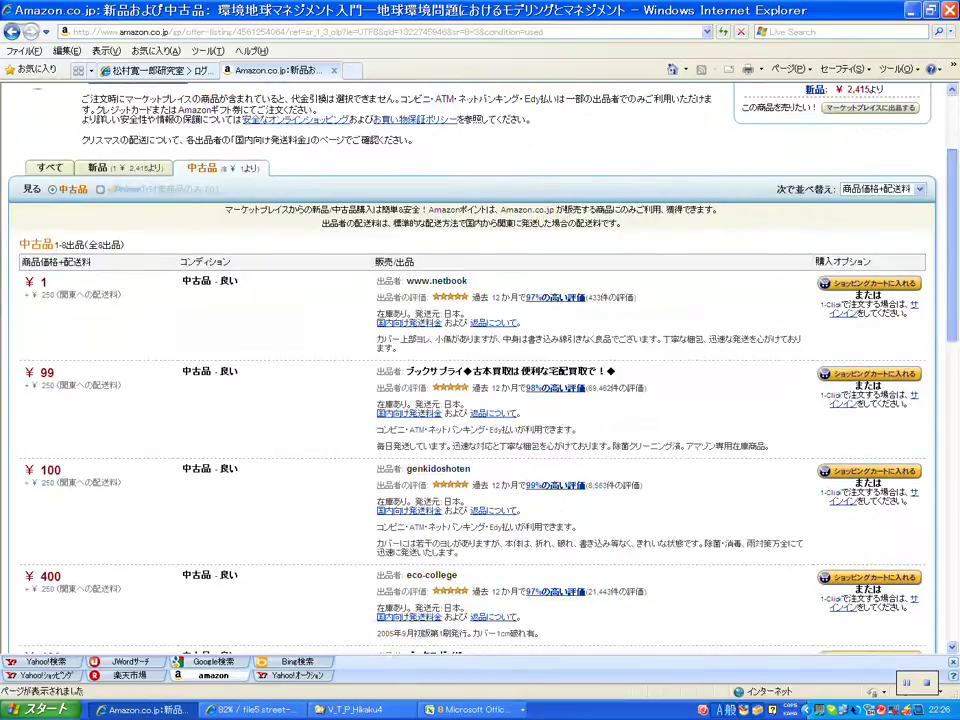
scroll(475, 370, down, 2)
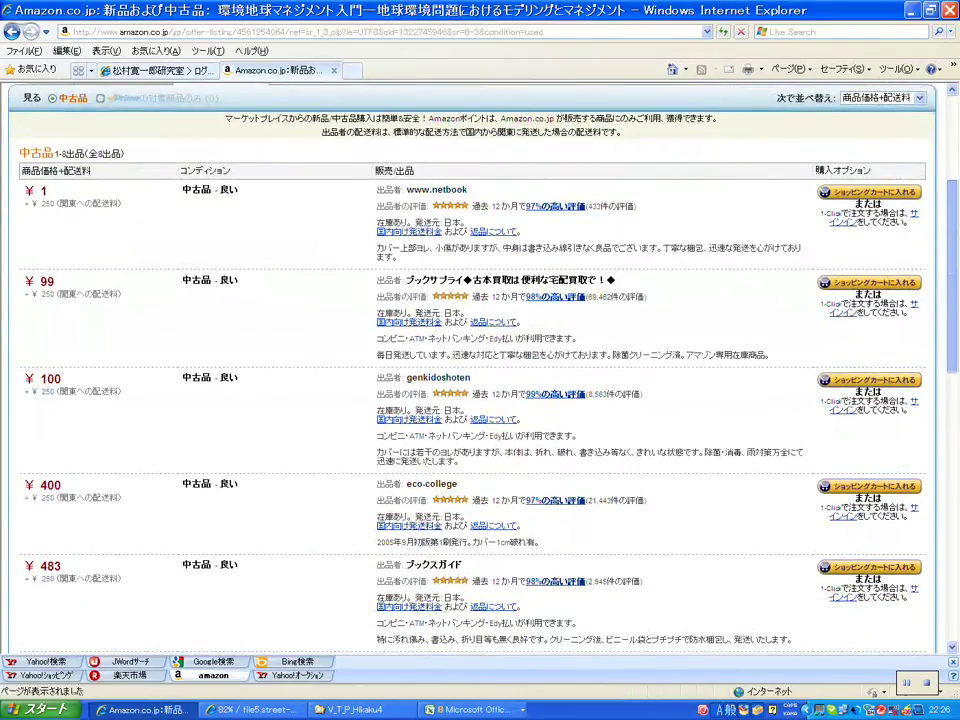
scroll(475, 370, down, 2)
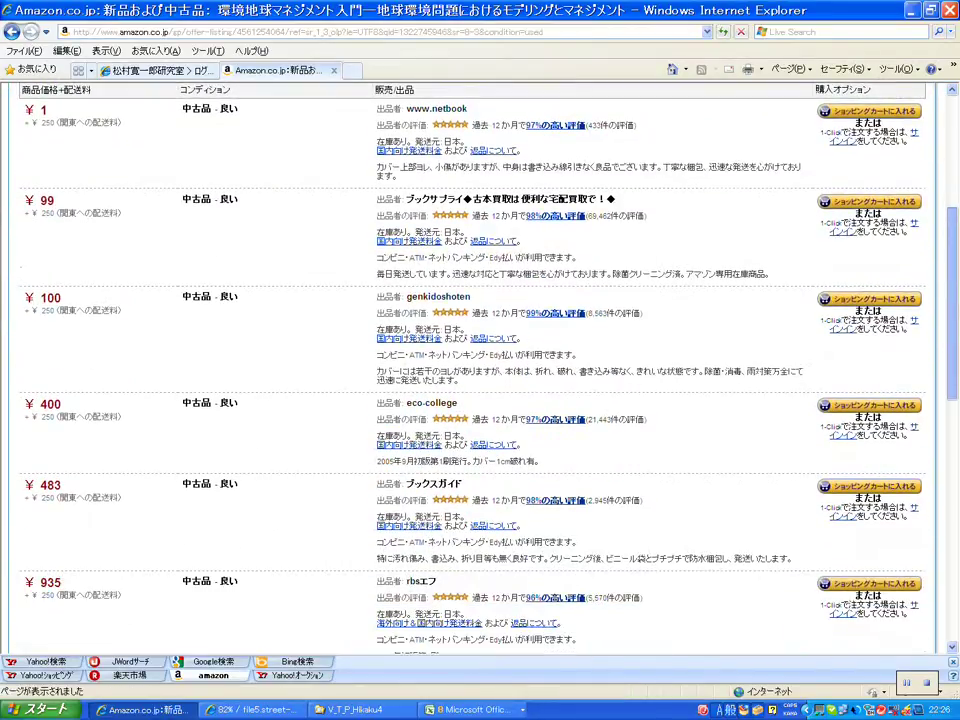
scroll(475, 370, down, 7)
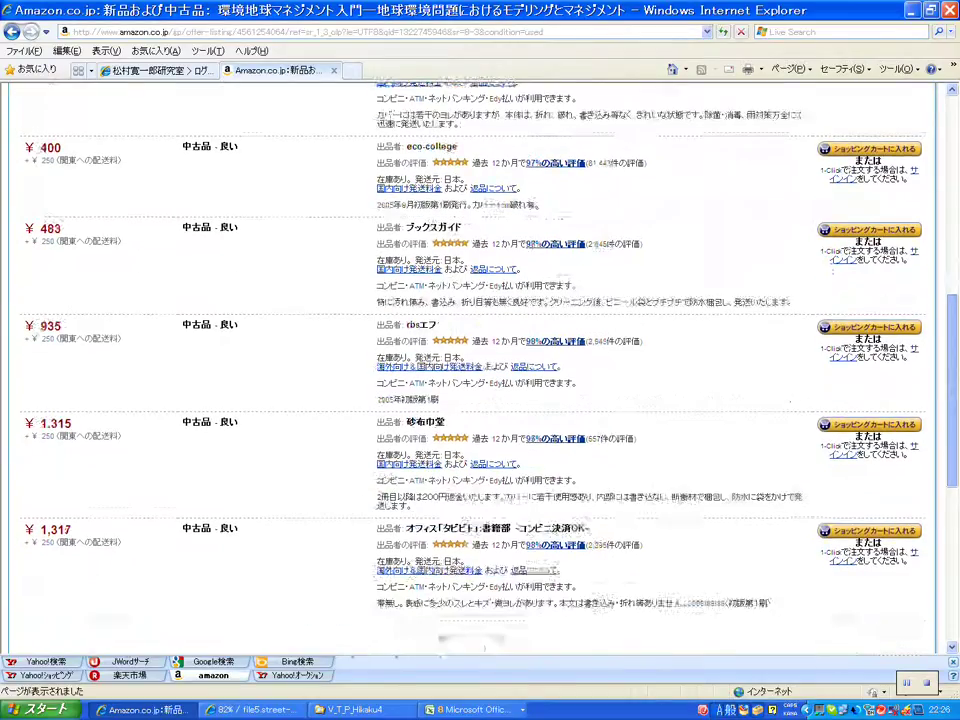
scroll(475, 370, up, 8)
scroll(475, 370, up, 4)
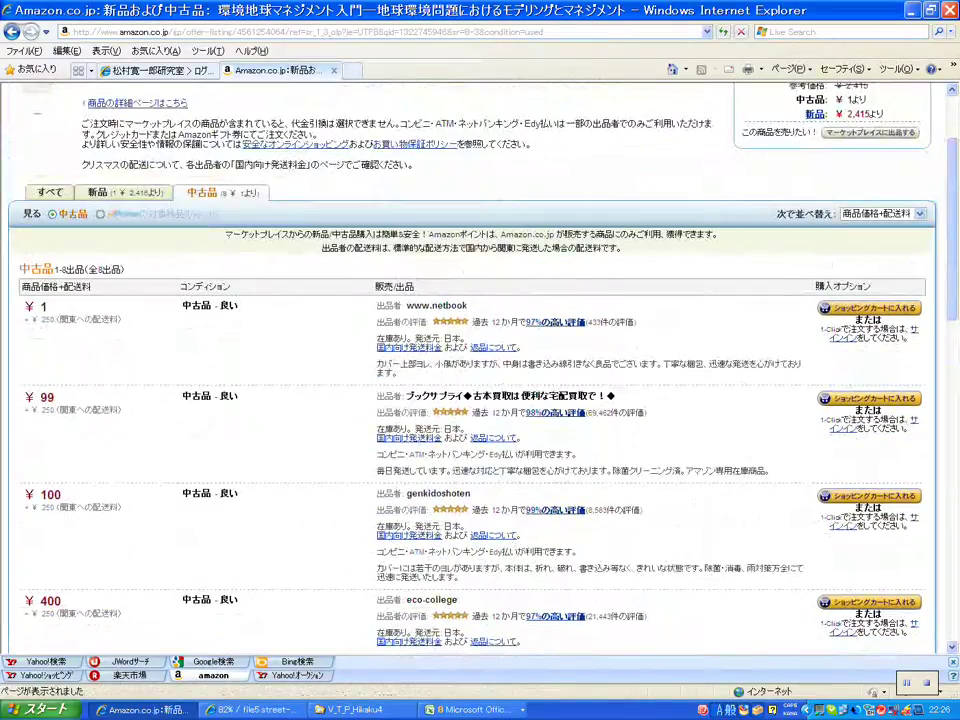